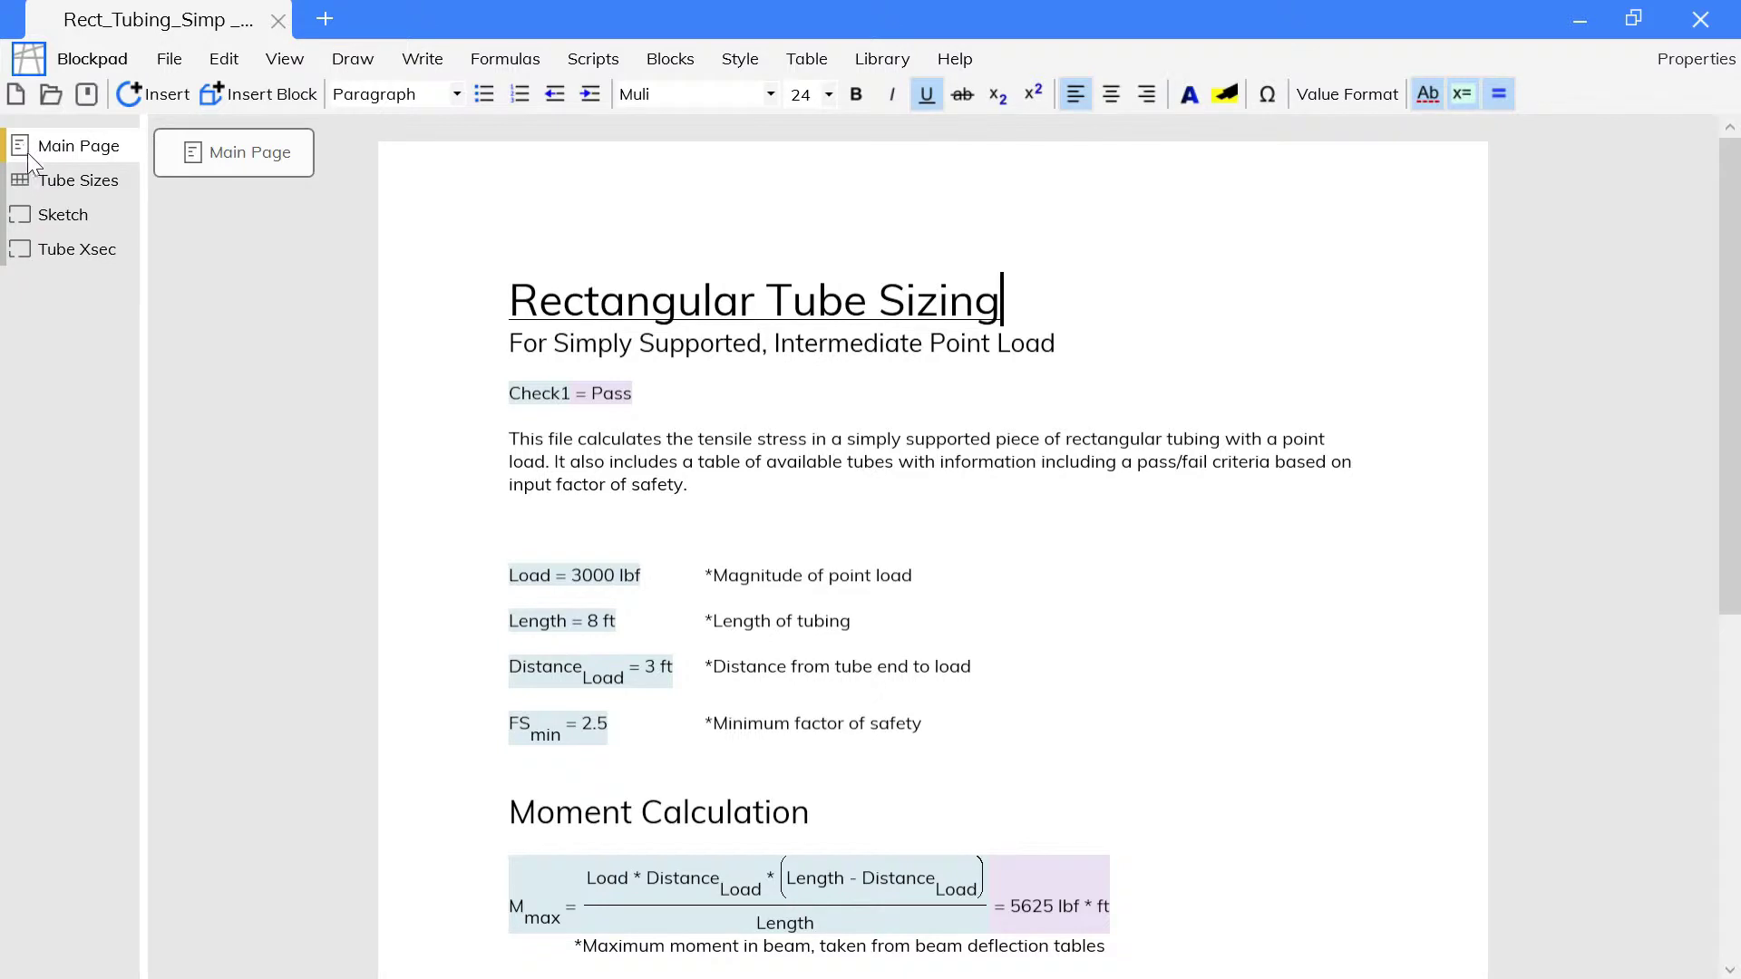
Look over the Tube Sizes and Sketch pages, then return to the Main Page.
click(41, 179)
click(55, 213)
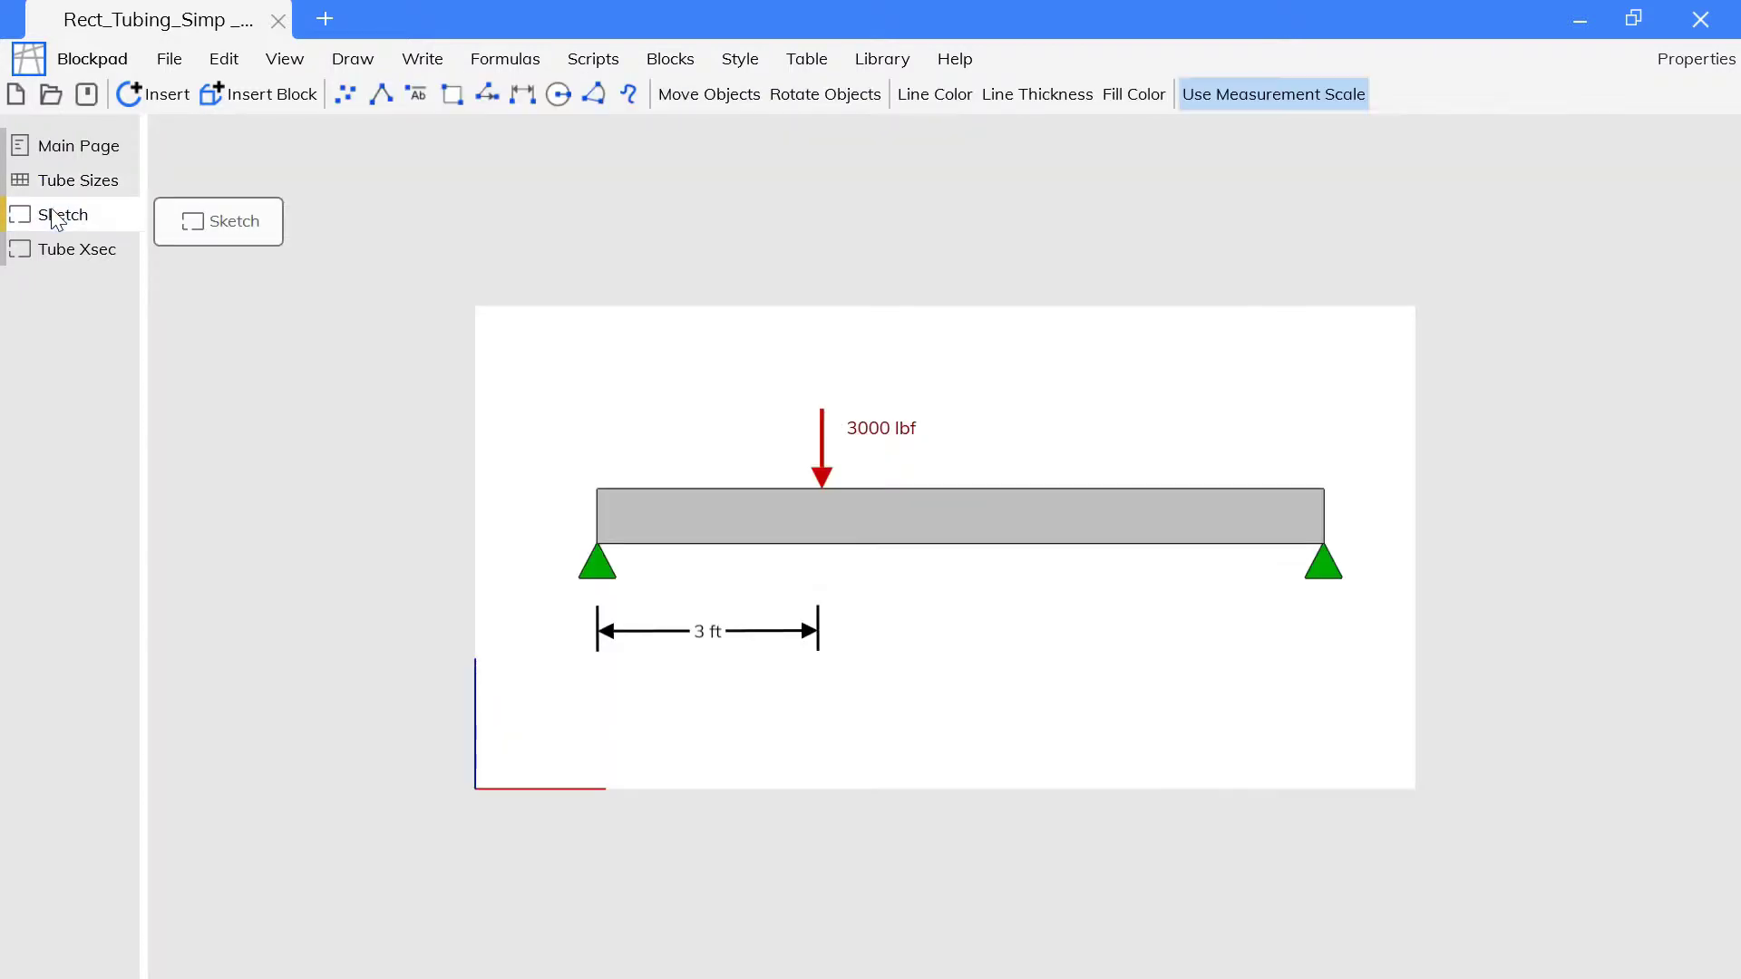
click(54, 146)
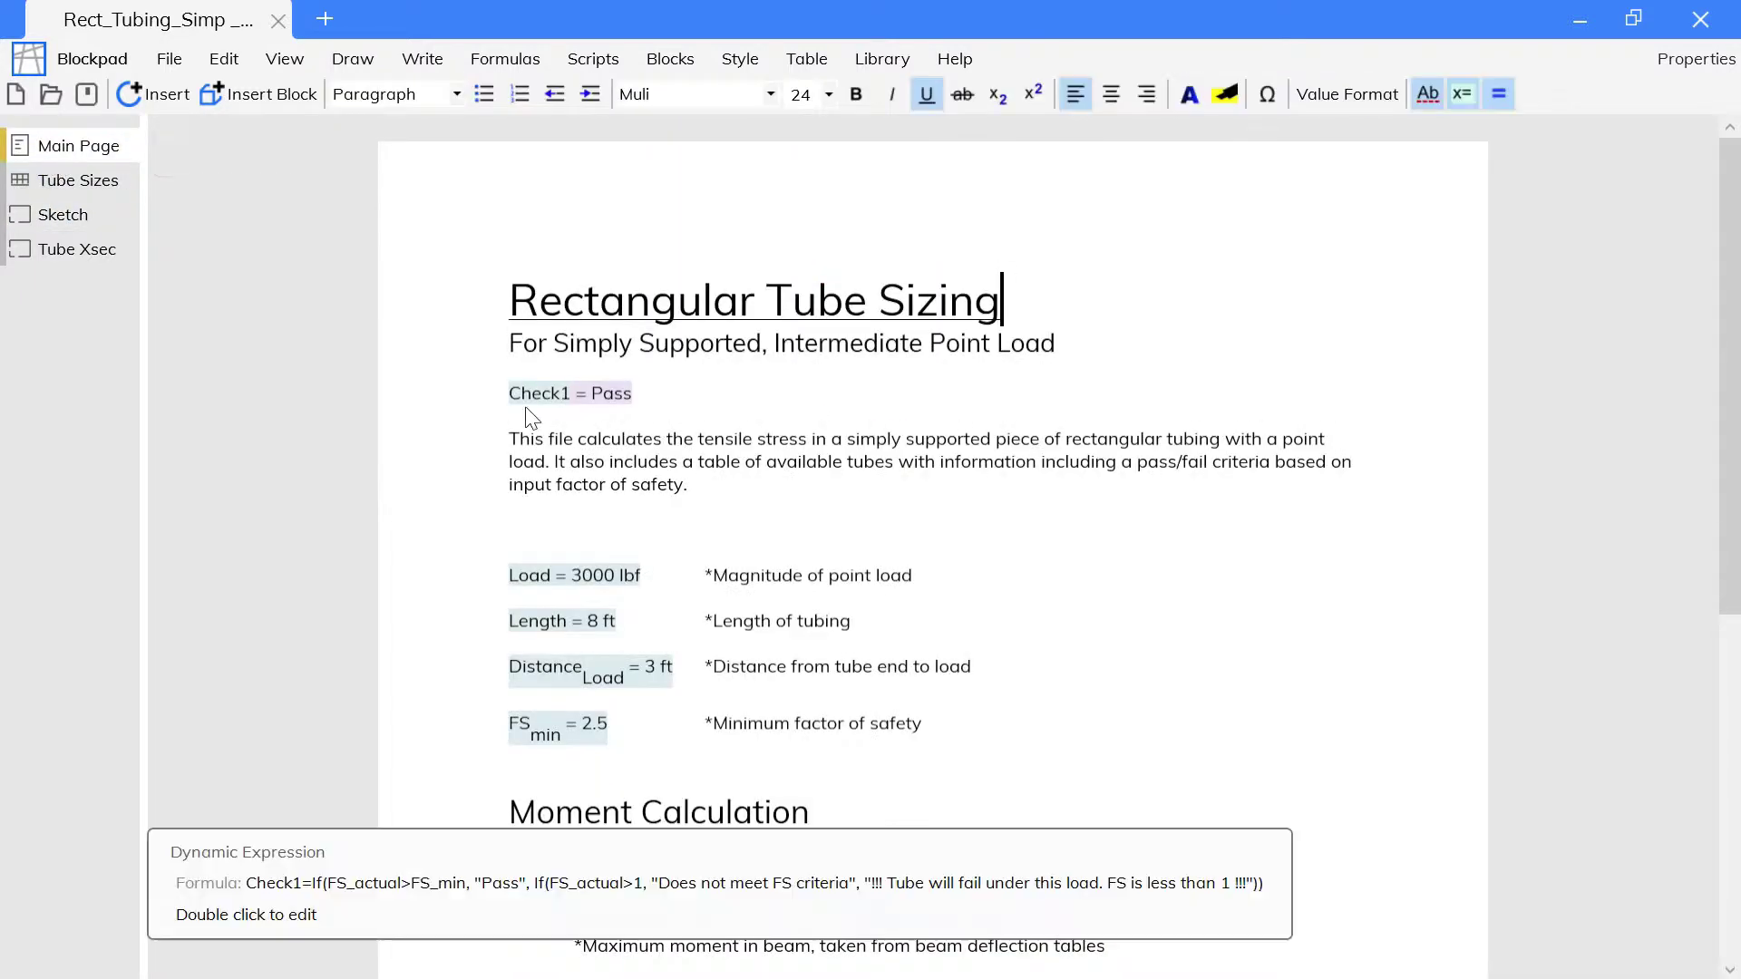
Add an 'Inputs' heading on the empty line below the description.
click(511, 529)
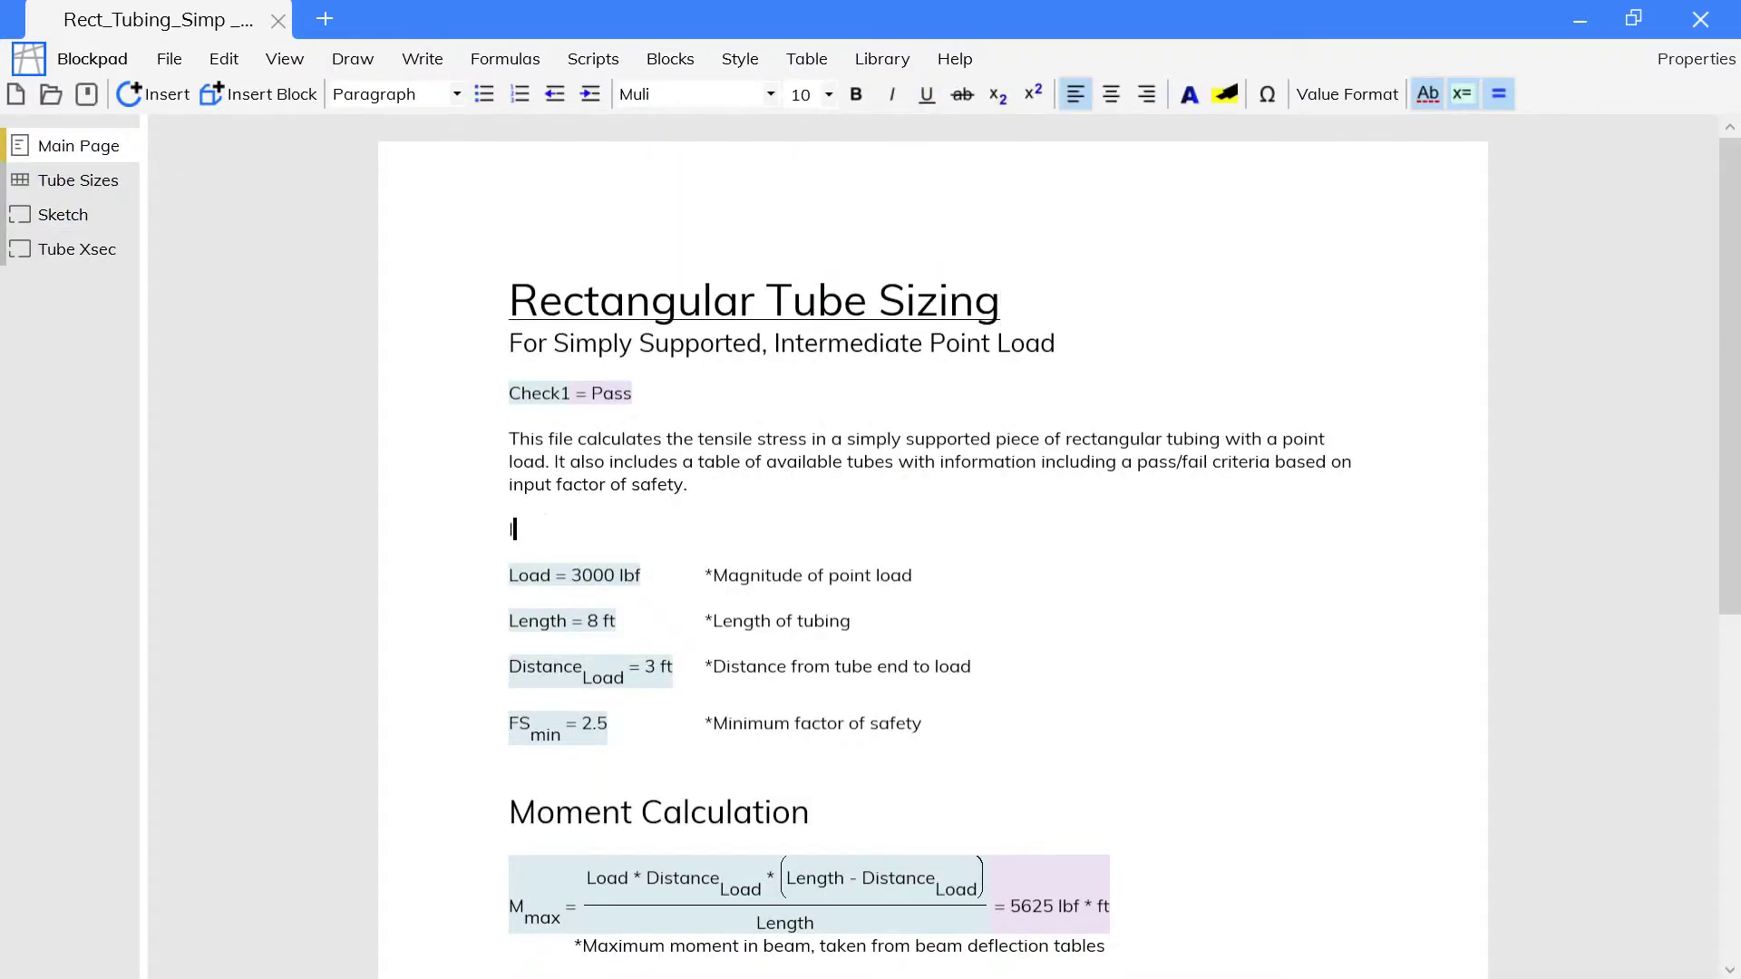
text(Inputs)
click(445, 97)
click(408, 149)
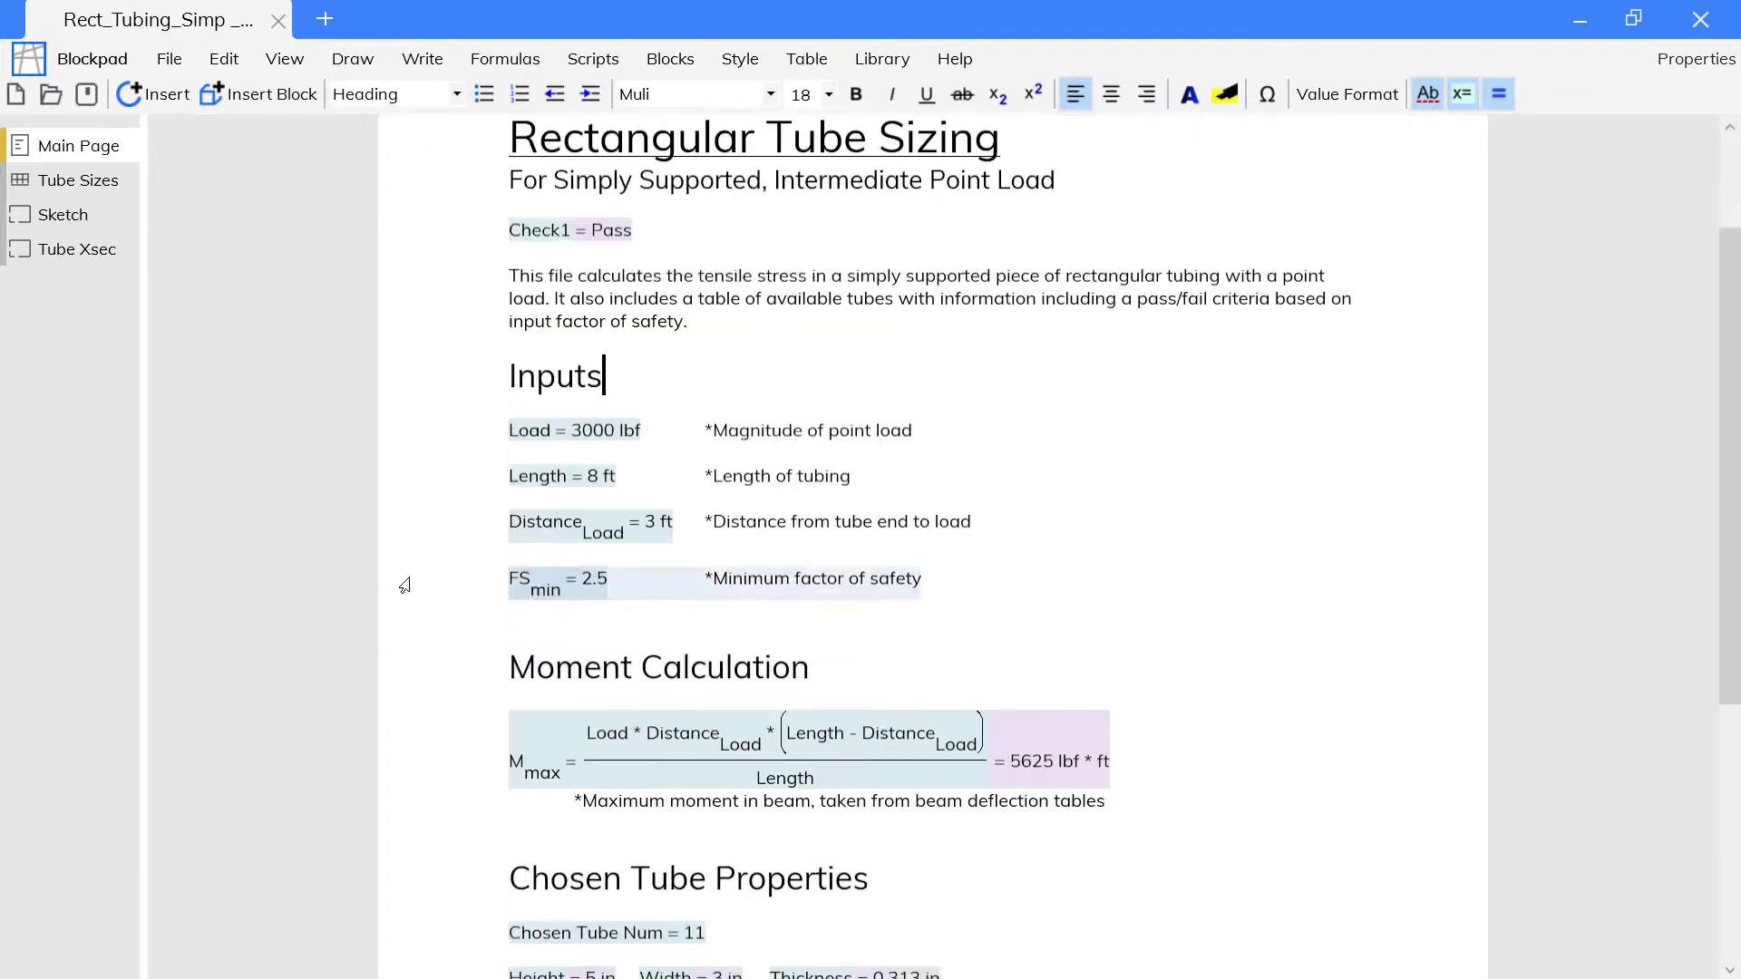
scroll(409, 585, down, 5)
click(618, 449)
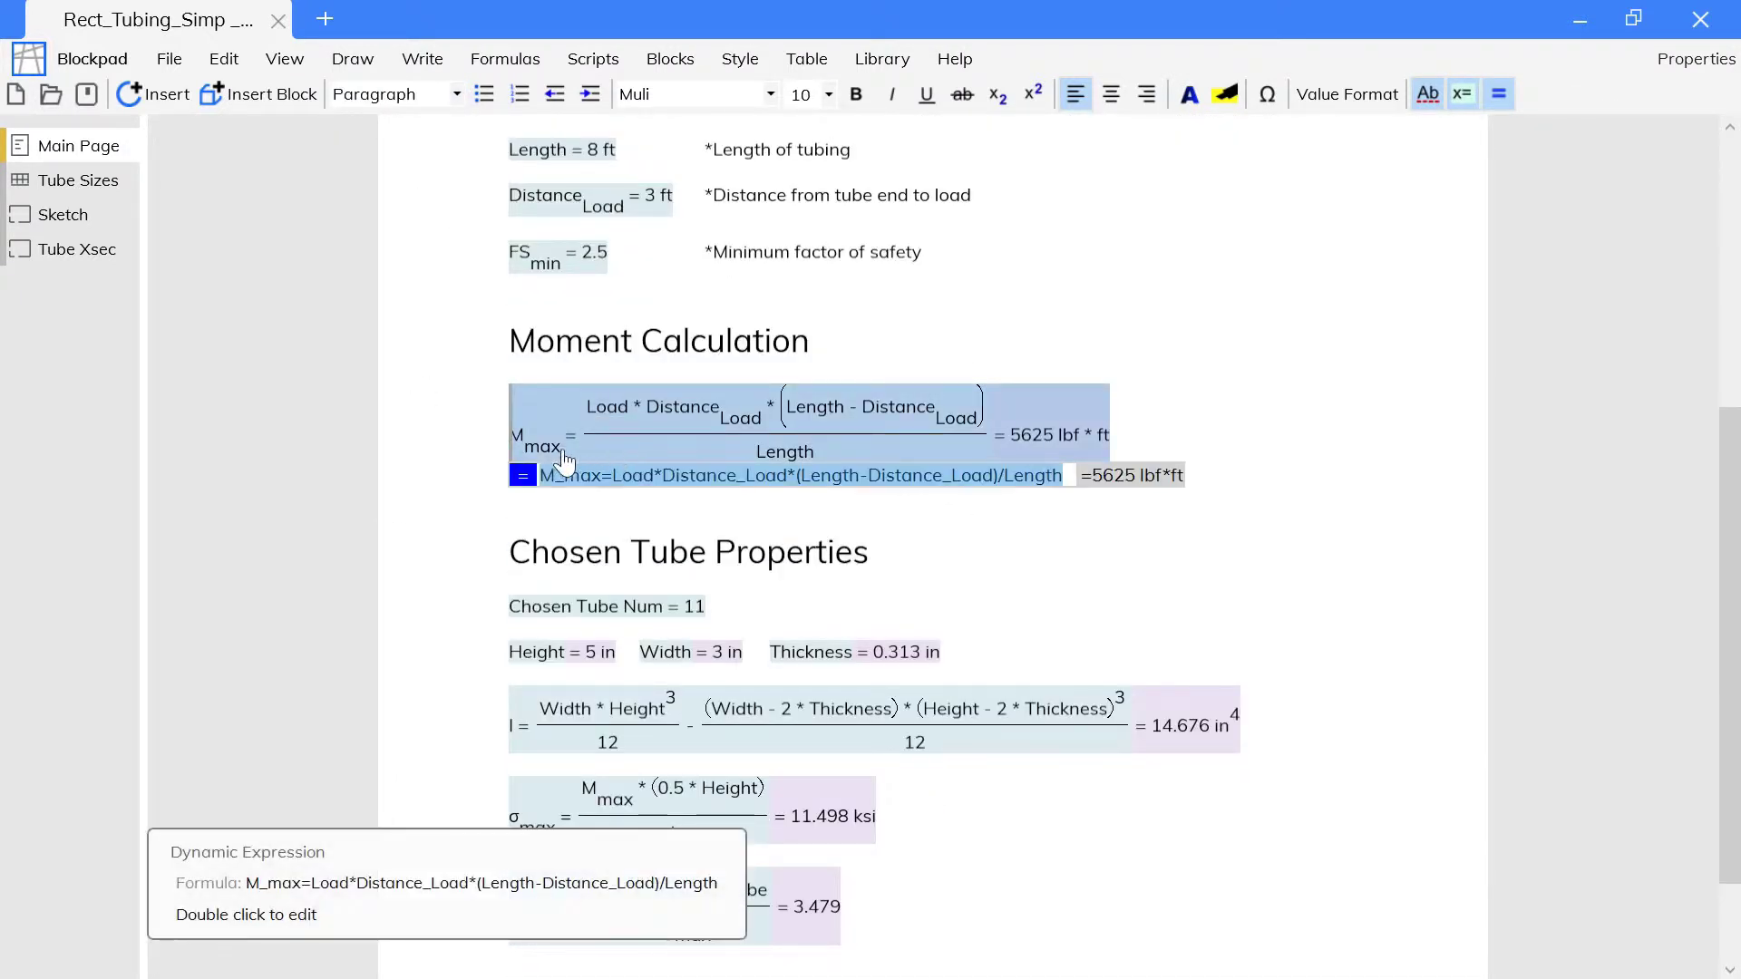
click(78, 179)
Enter =C6/2 in I6 so y for option 1 is 1.50 in.
key(Down)
key(Down)
key(Down)
key(Down)
key(Right)
key(Right)
key(Right)
key(Right)
key(Right)
key(Right)
key(Right)
key(Right)
key(Down)
text(=)
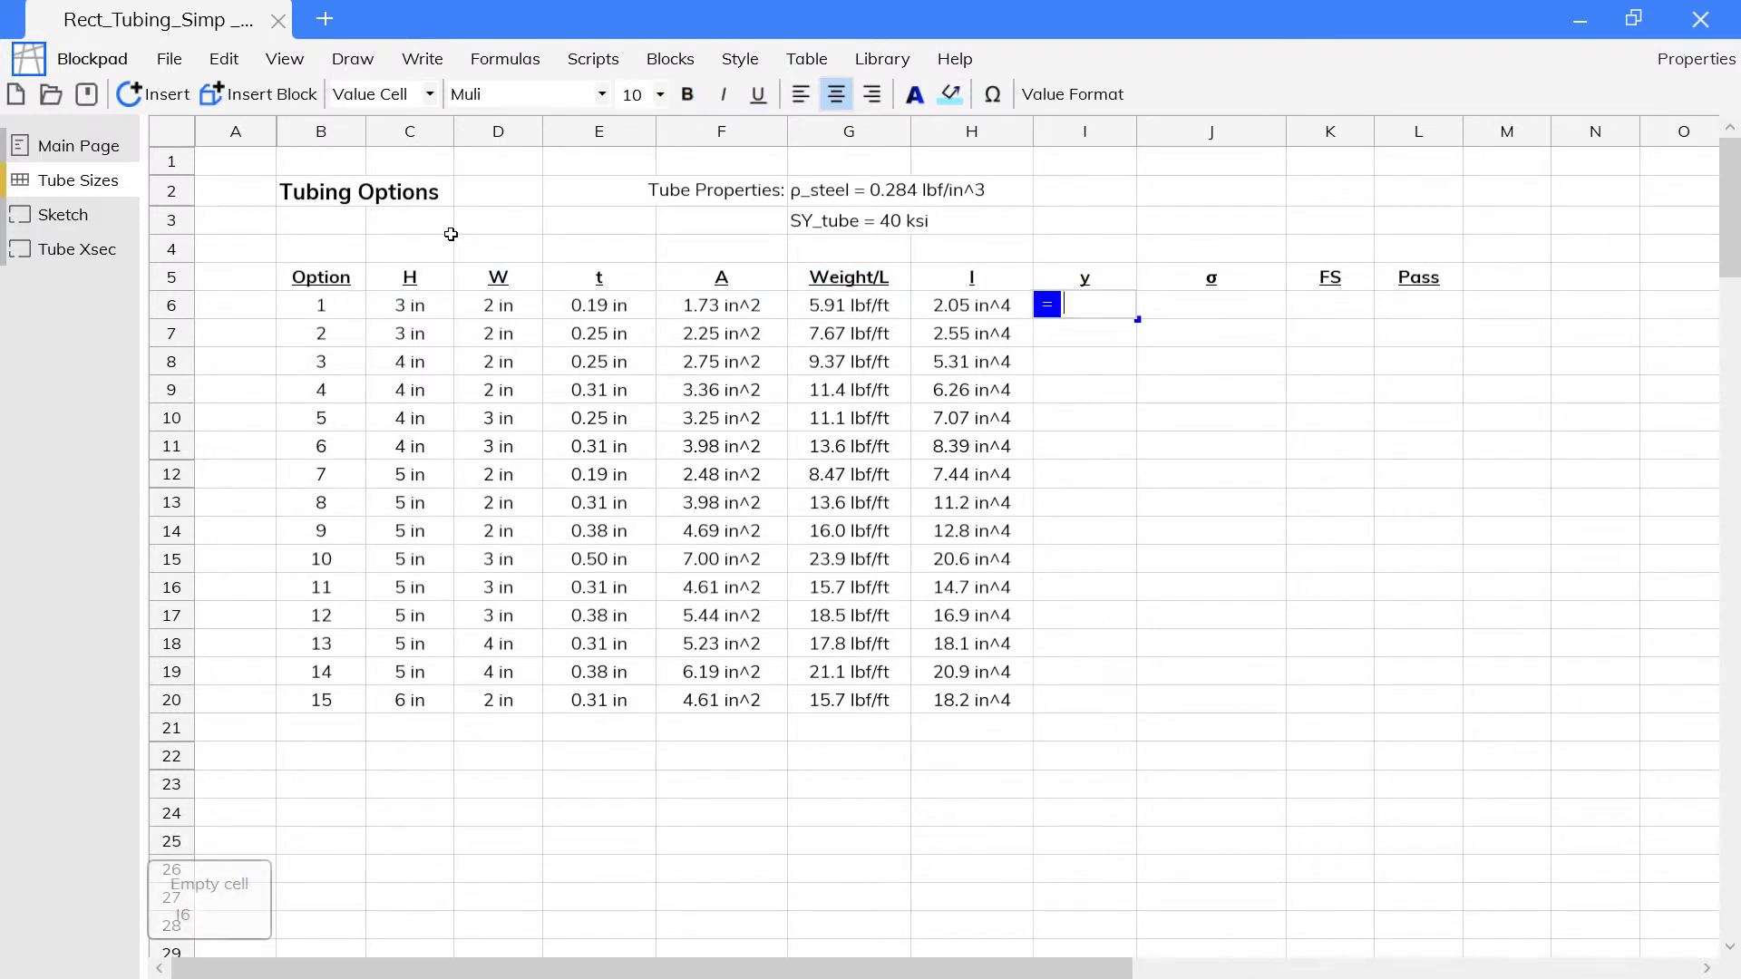
click(416, 309)
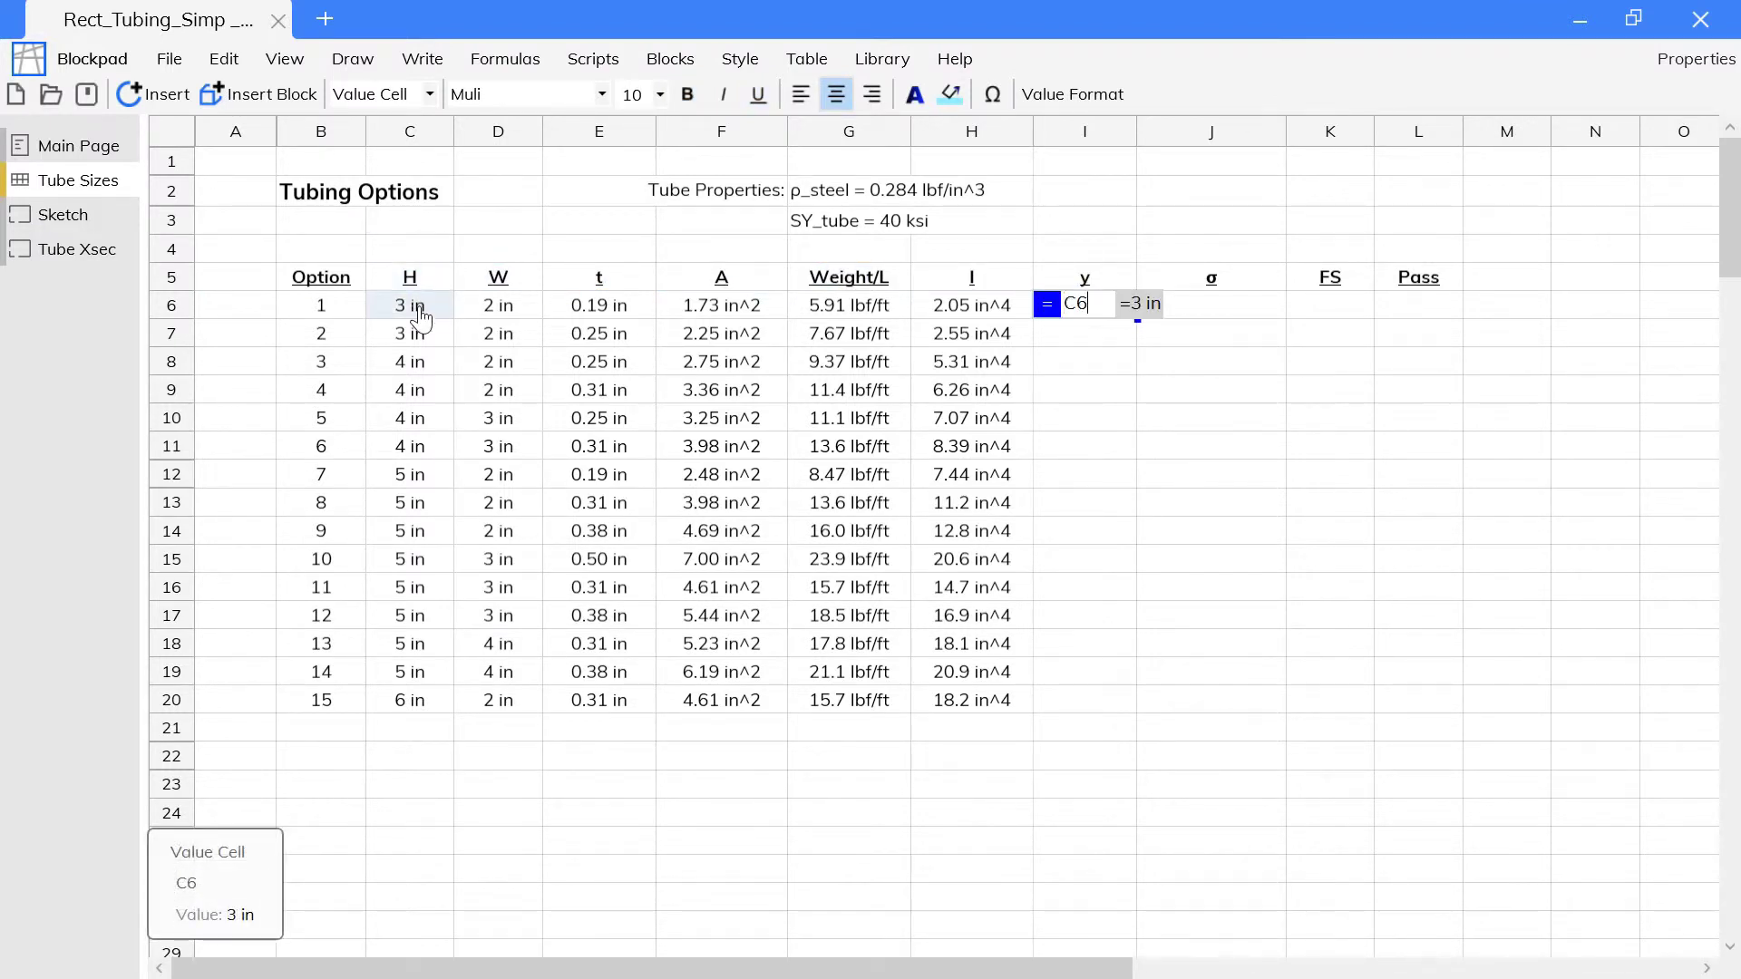
text(/2)
key(Return)
Enter =MainPage.M_max*I6/H6 in J6, giving σ = 49.4 ksi.
key(Up)
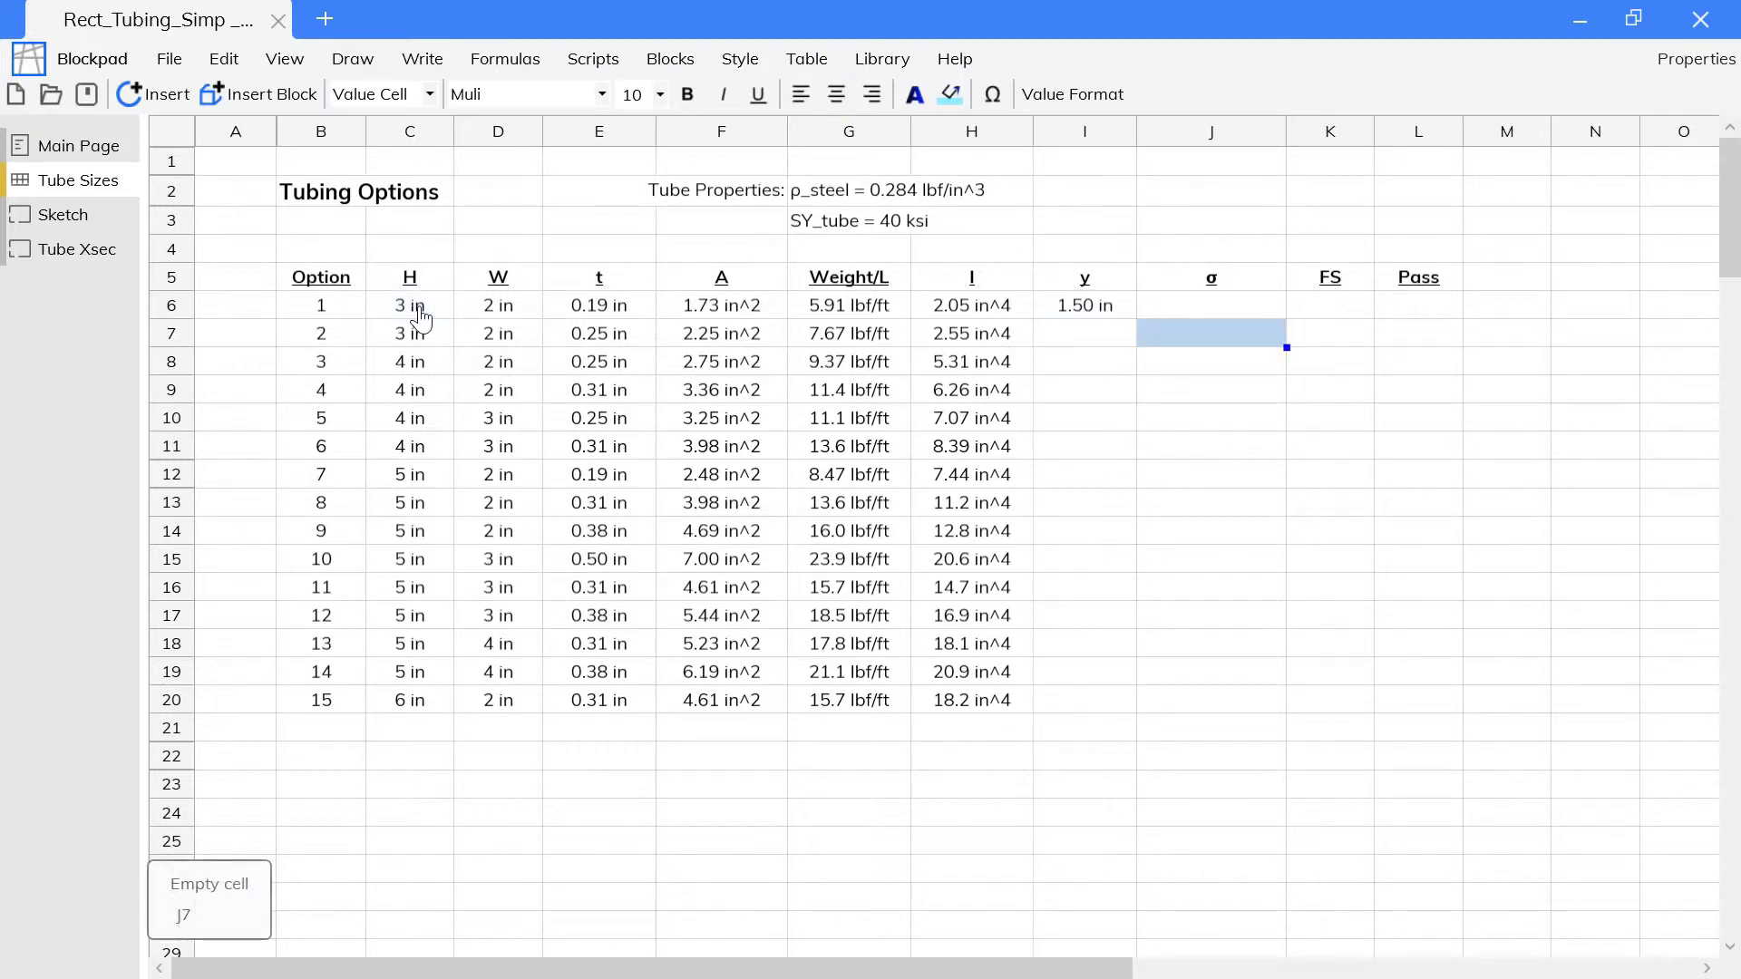
key(Right)
text(=)
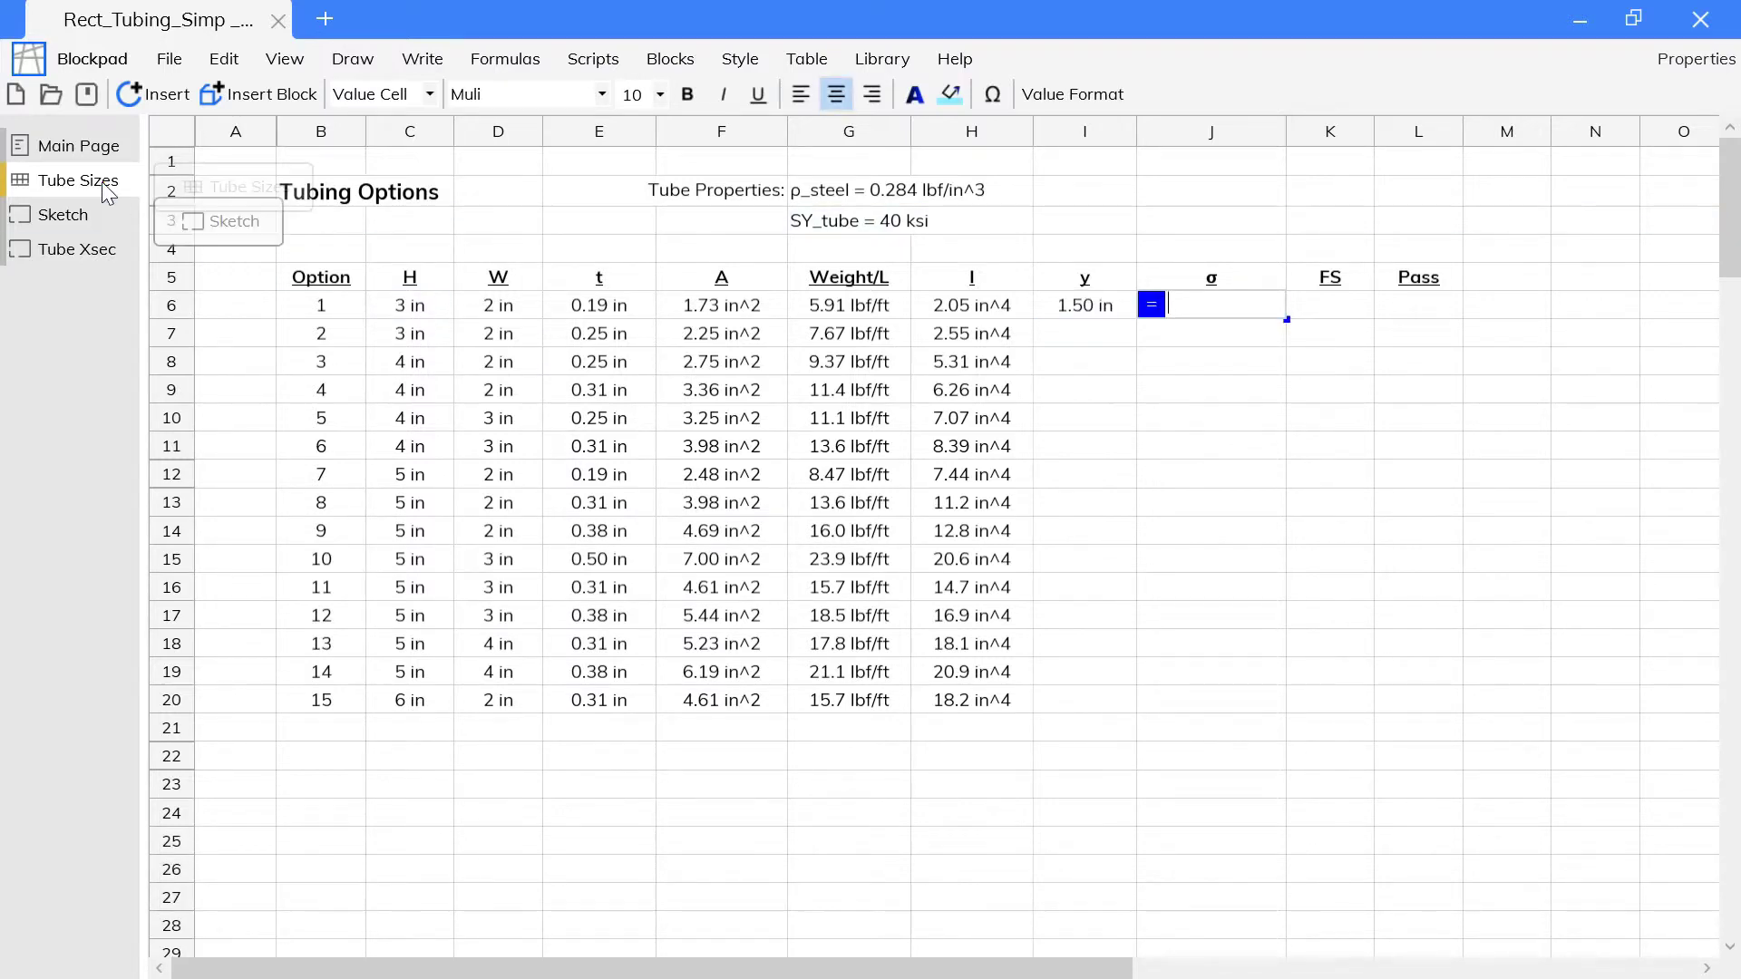
click(77, 146)
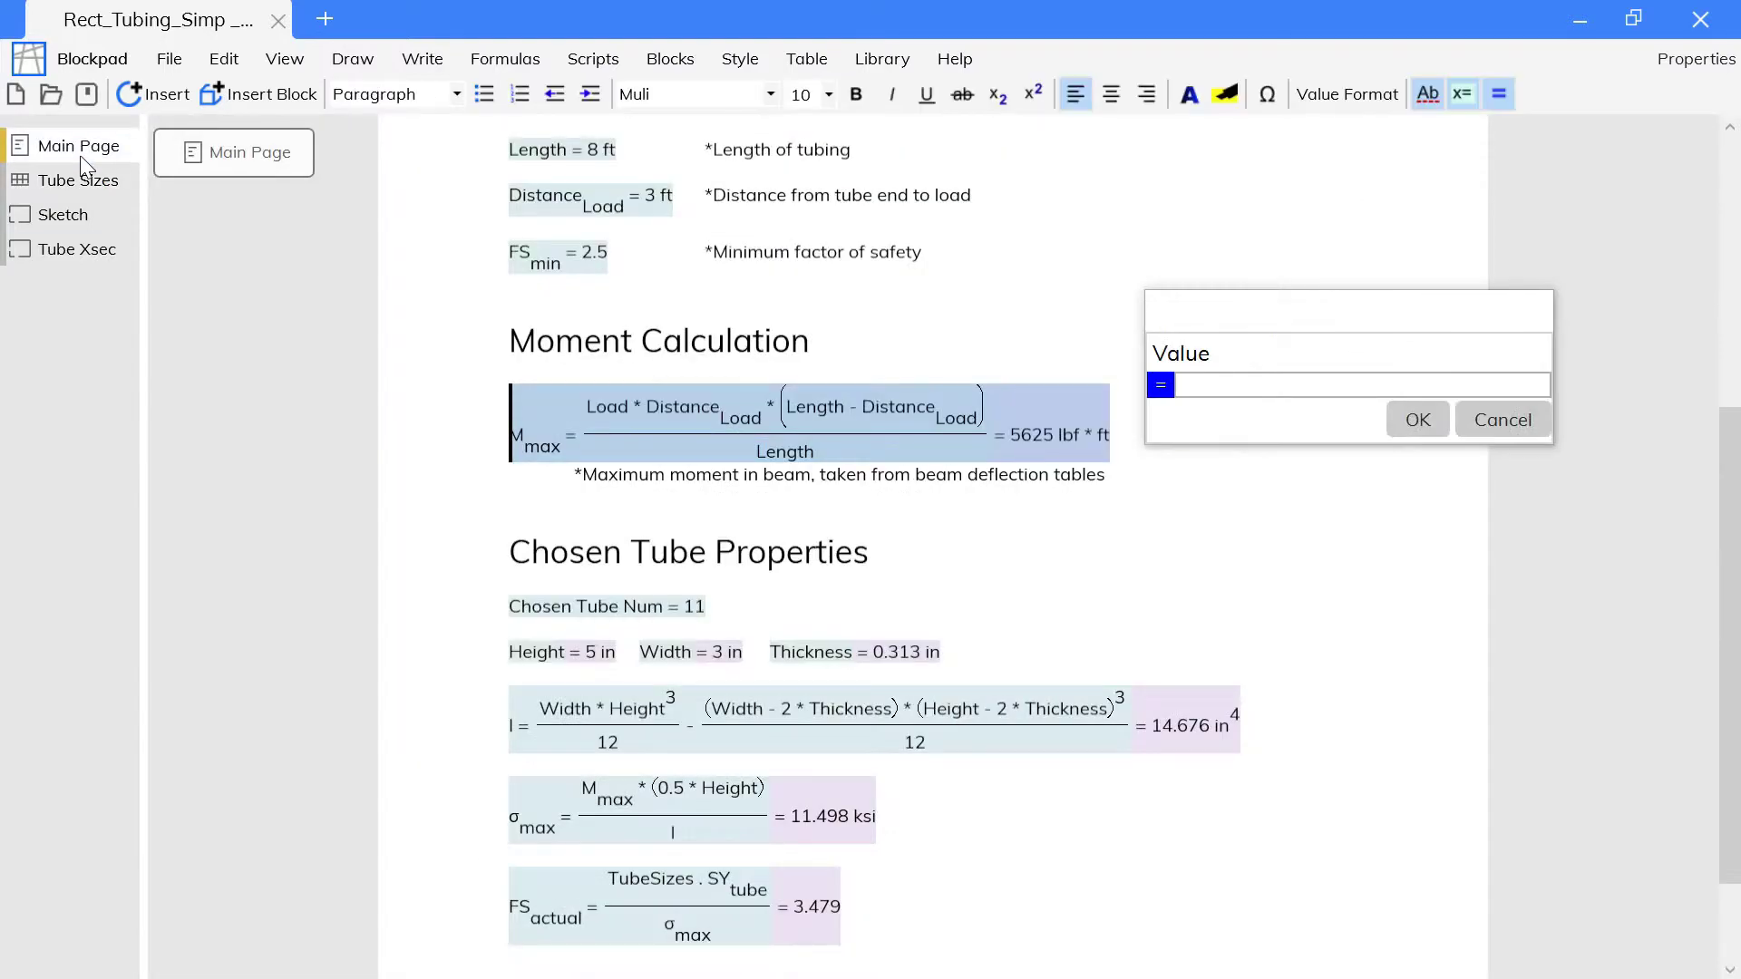
click(599, 436)
text(*)
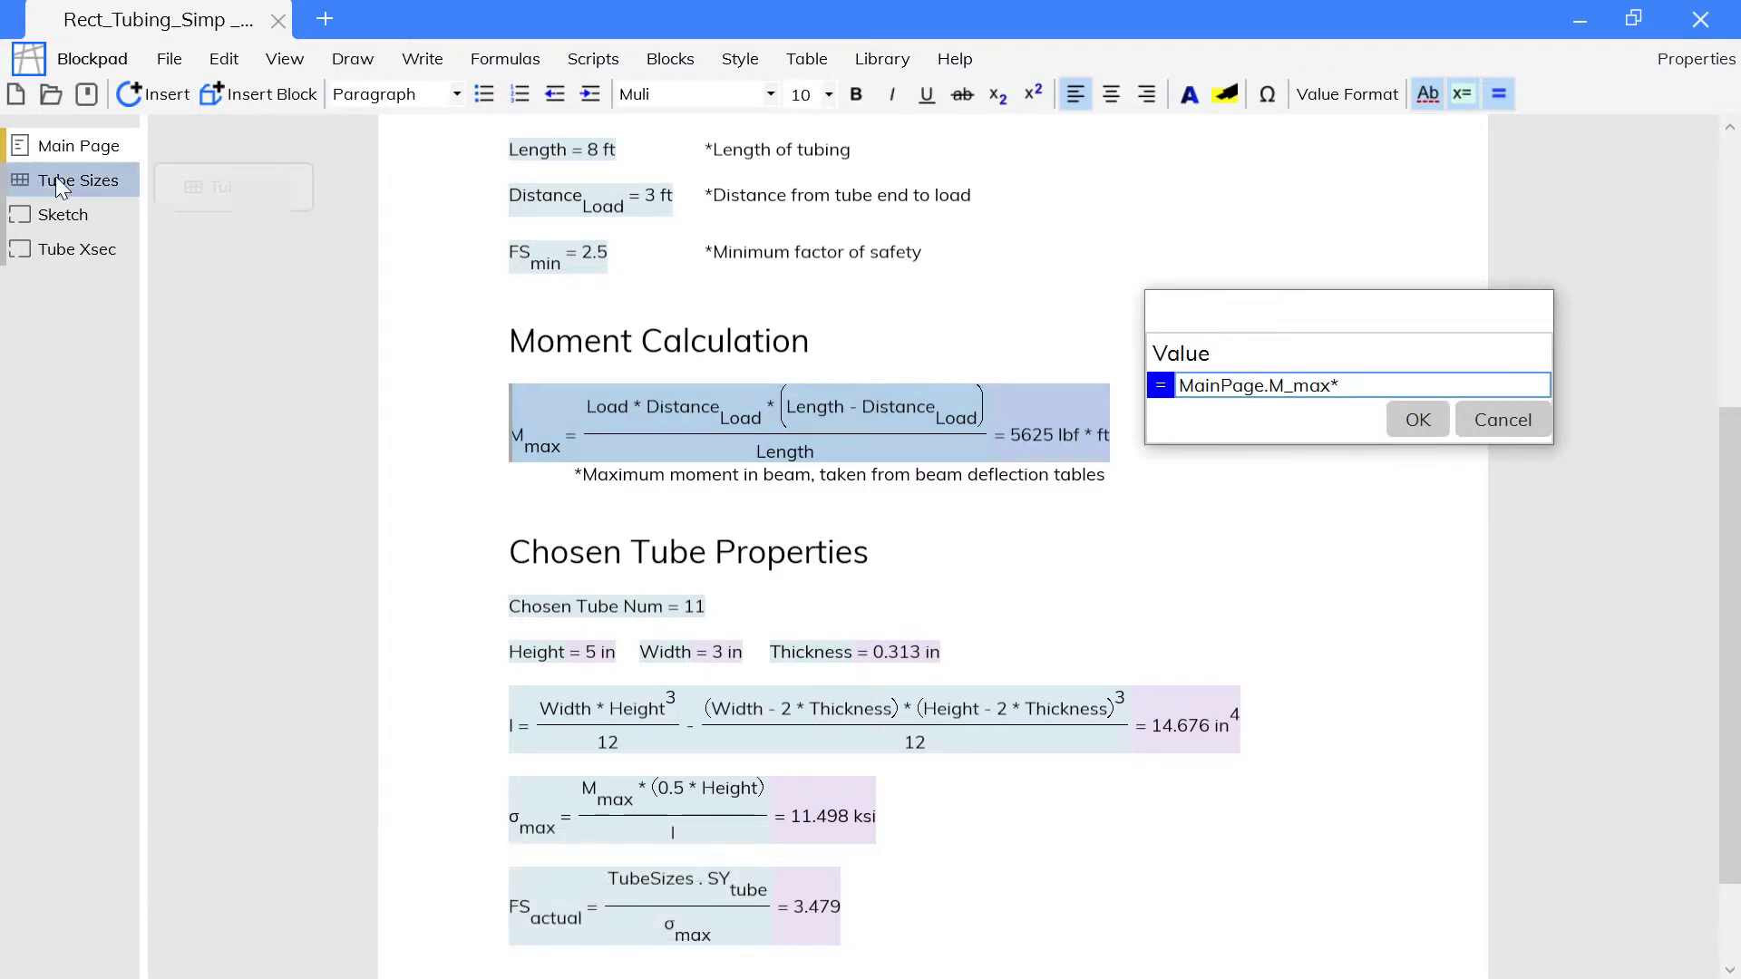
click(78, 180)
click(1069, 305)
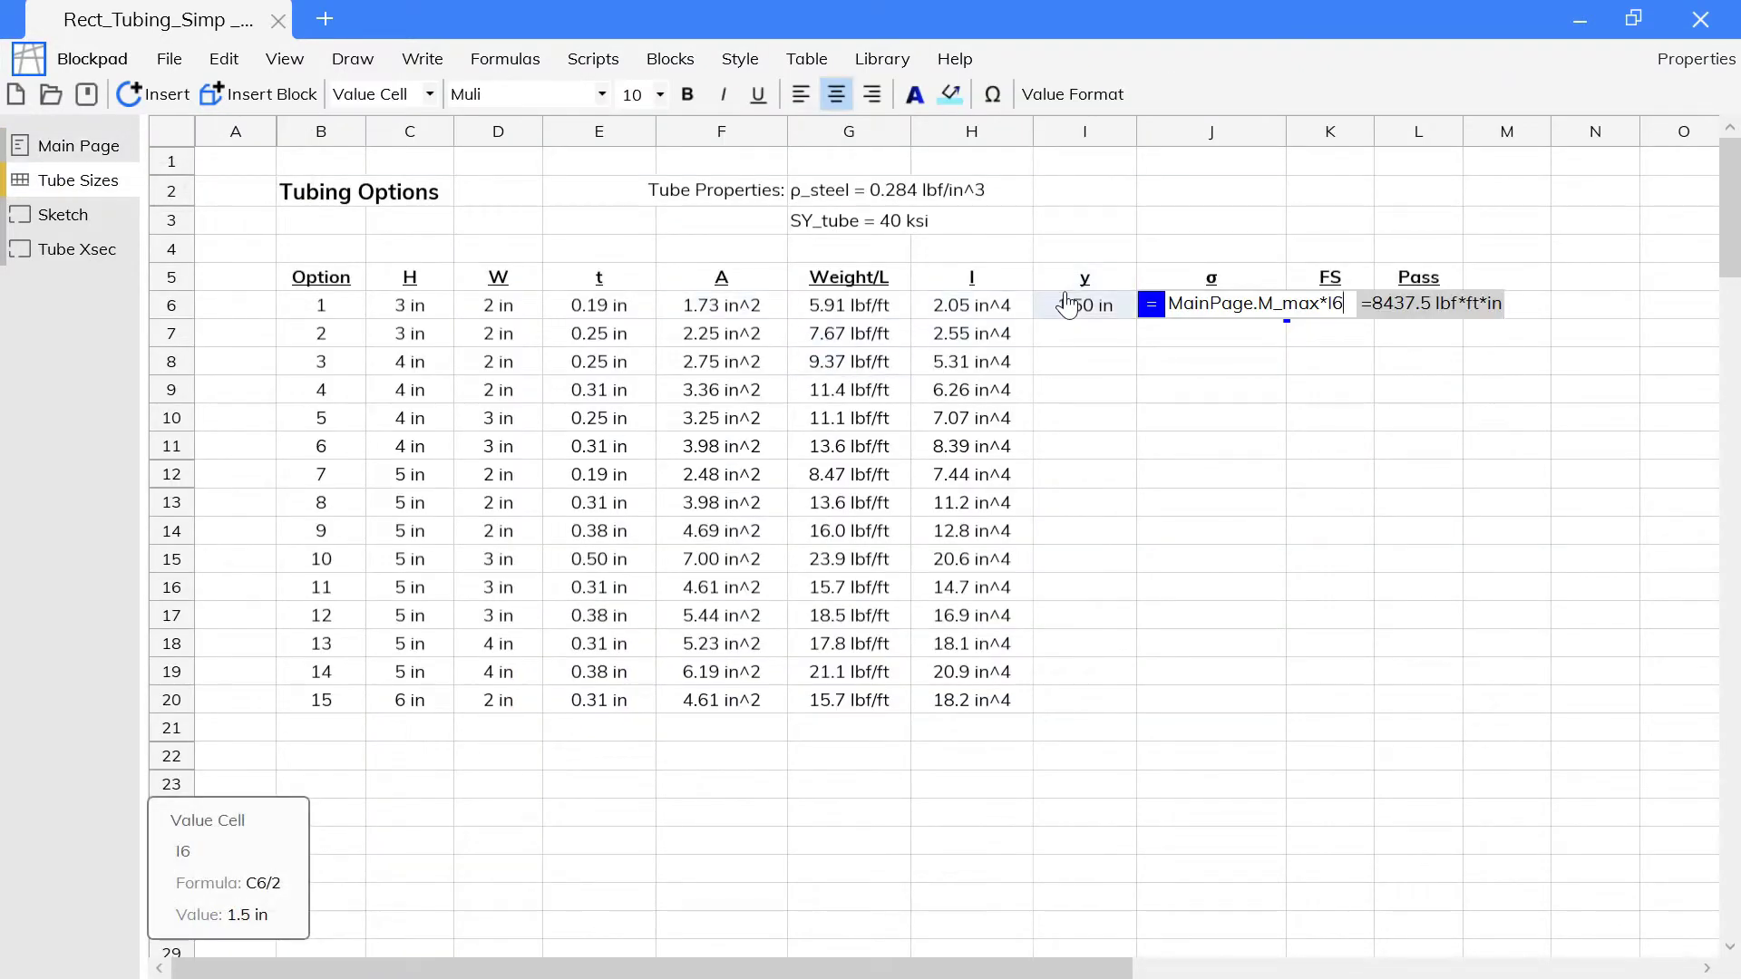
text(/)
click(972, 305)
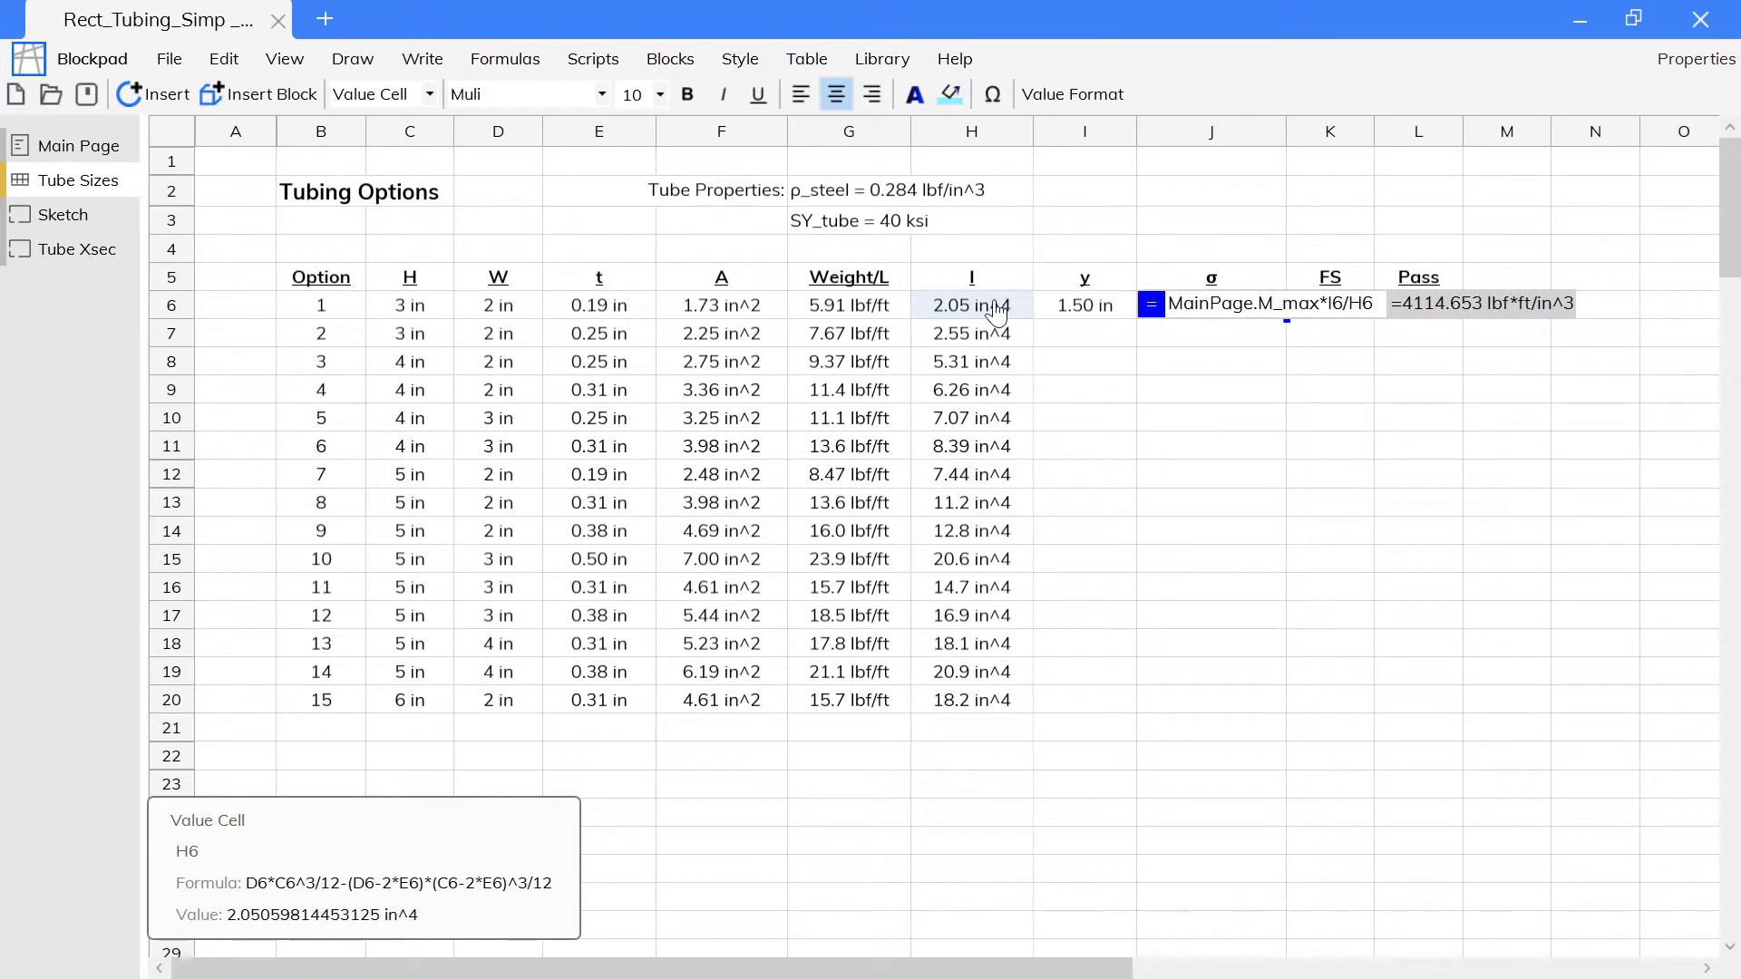
text(to ksi)
key(Return)
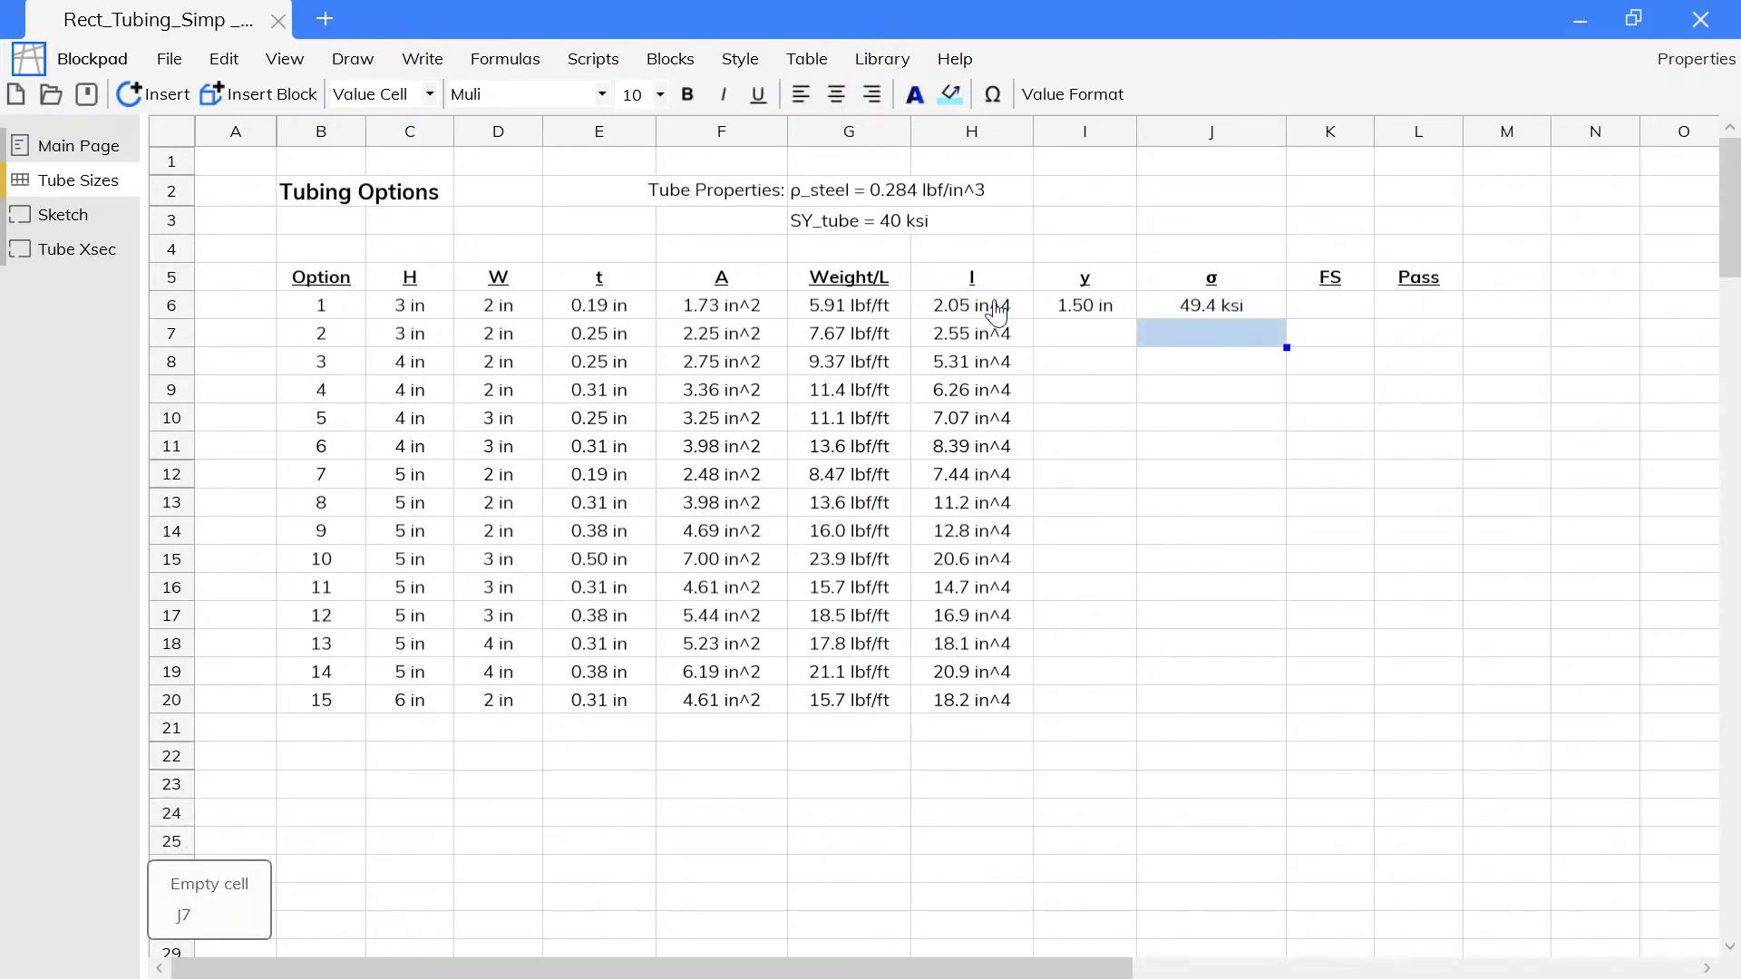
On the Sketch page, place three points above the beam's left end.
click(64, 214)
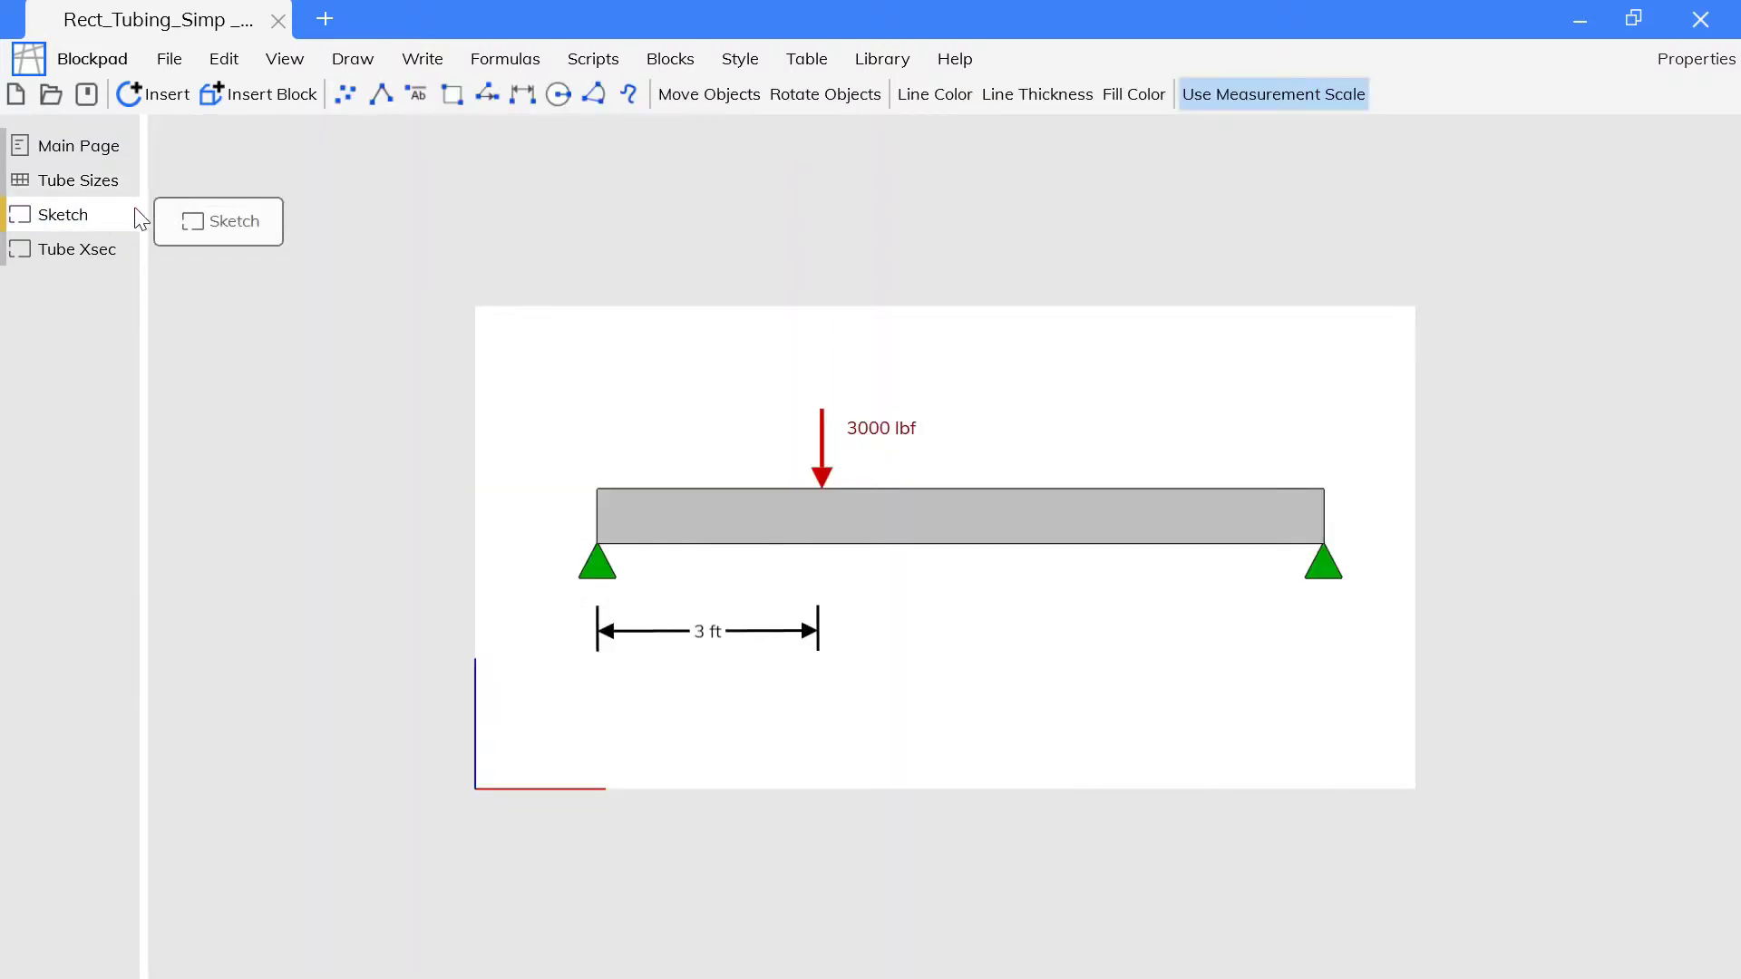
click(345, 94)
click(538, 368)
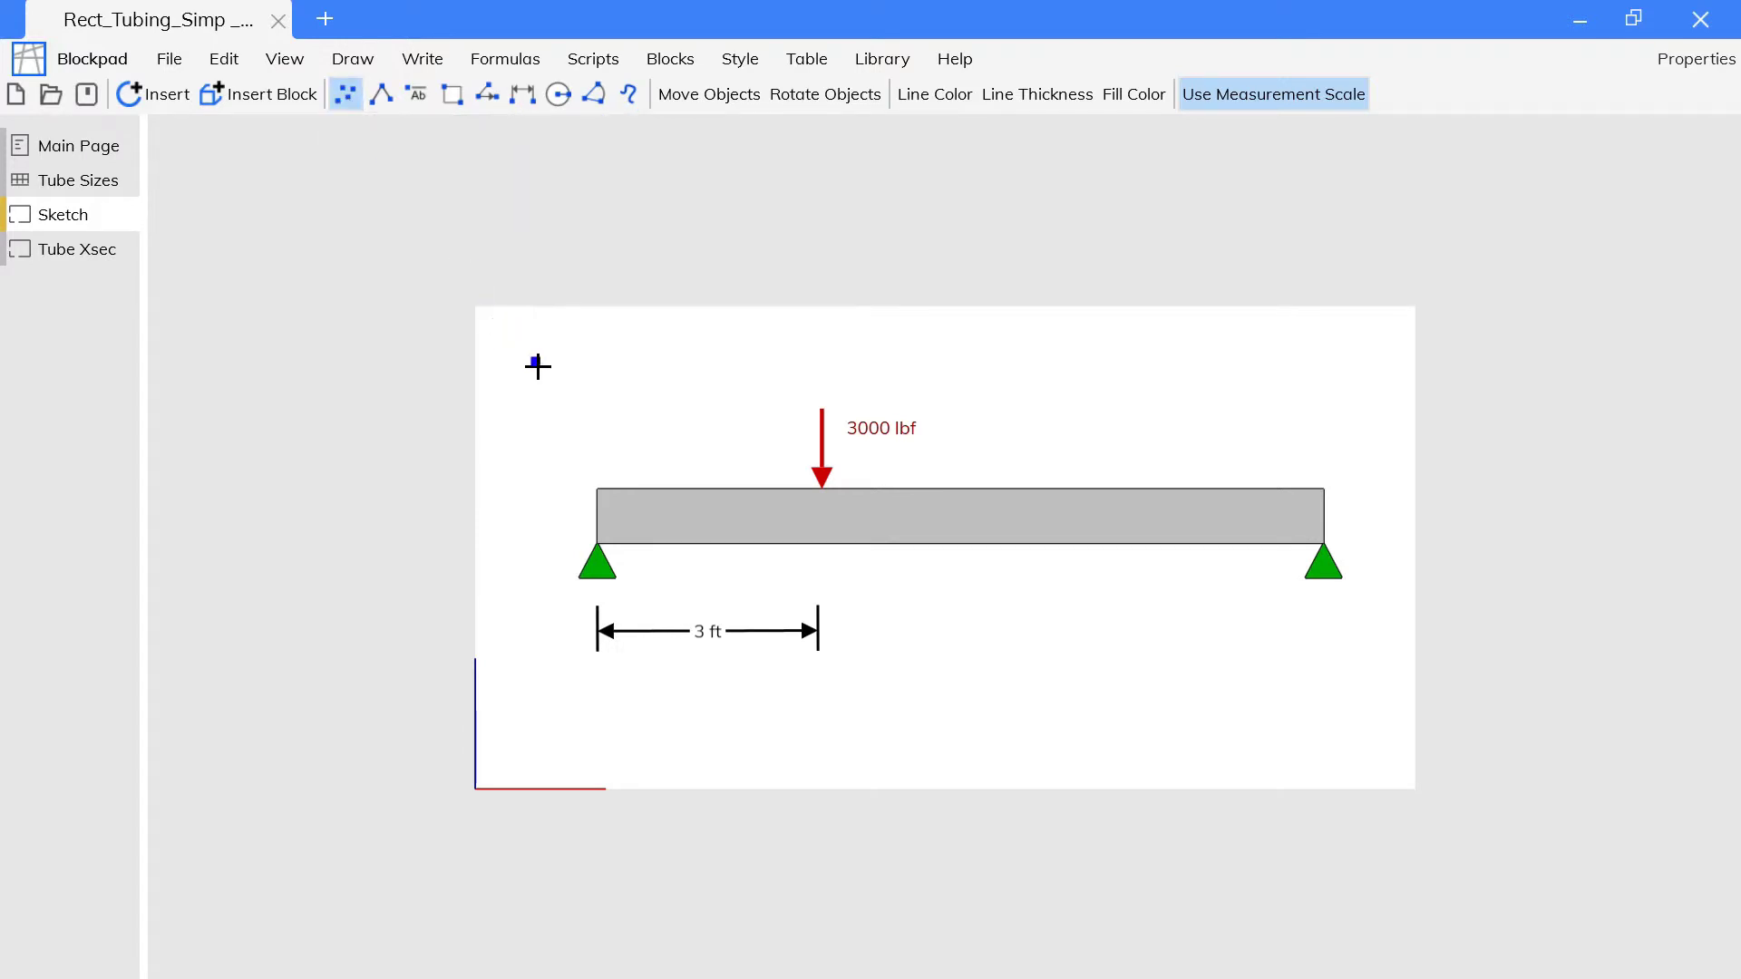
click(566, 408)
click(588, 435)
Connect the points with a two-segment V-shaped polyline.
click(381, 95)
click(540, 368)
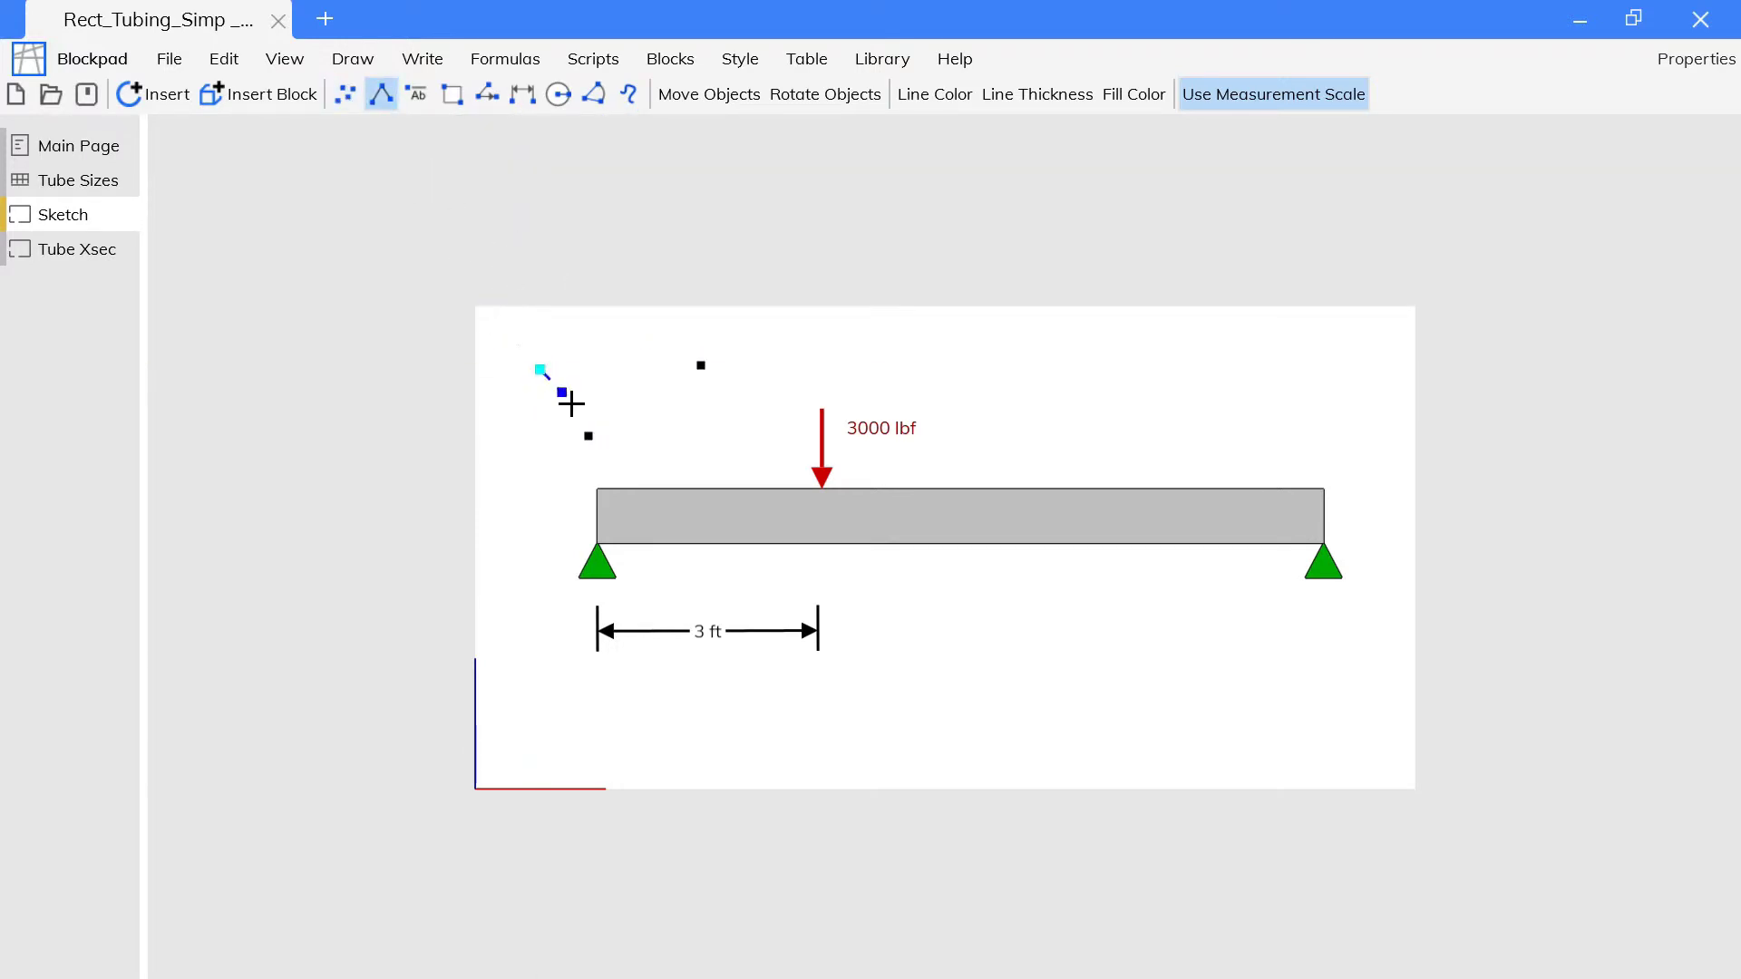
click(589, 435)
double_click(699, 368)
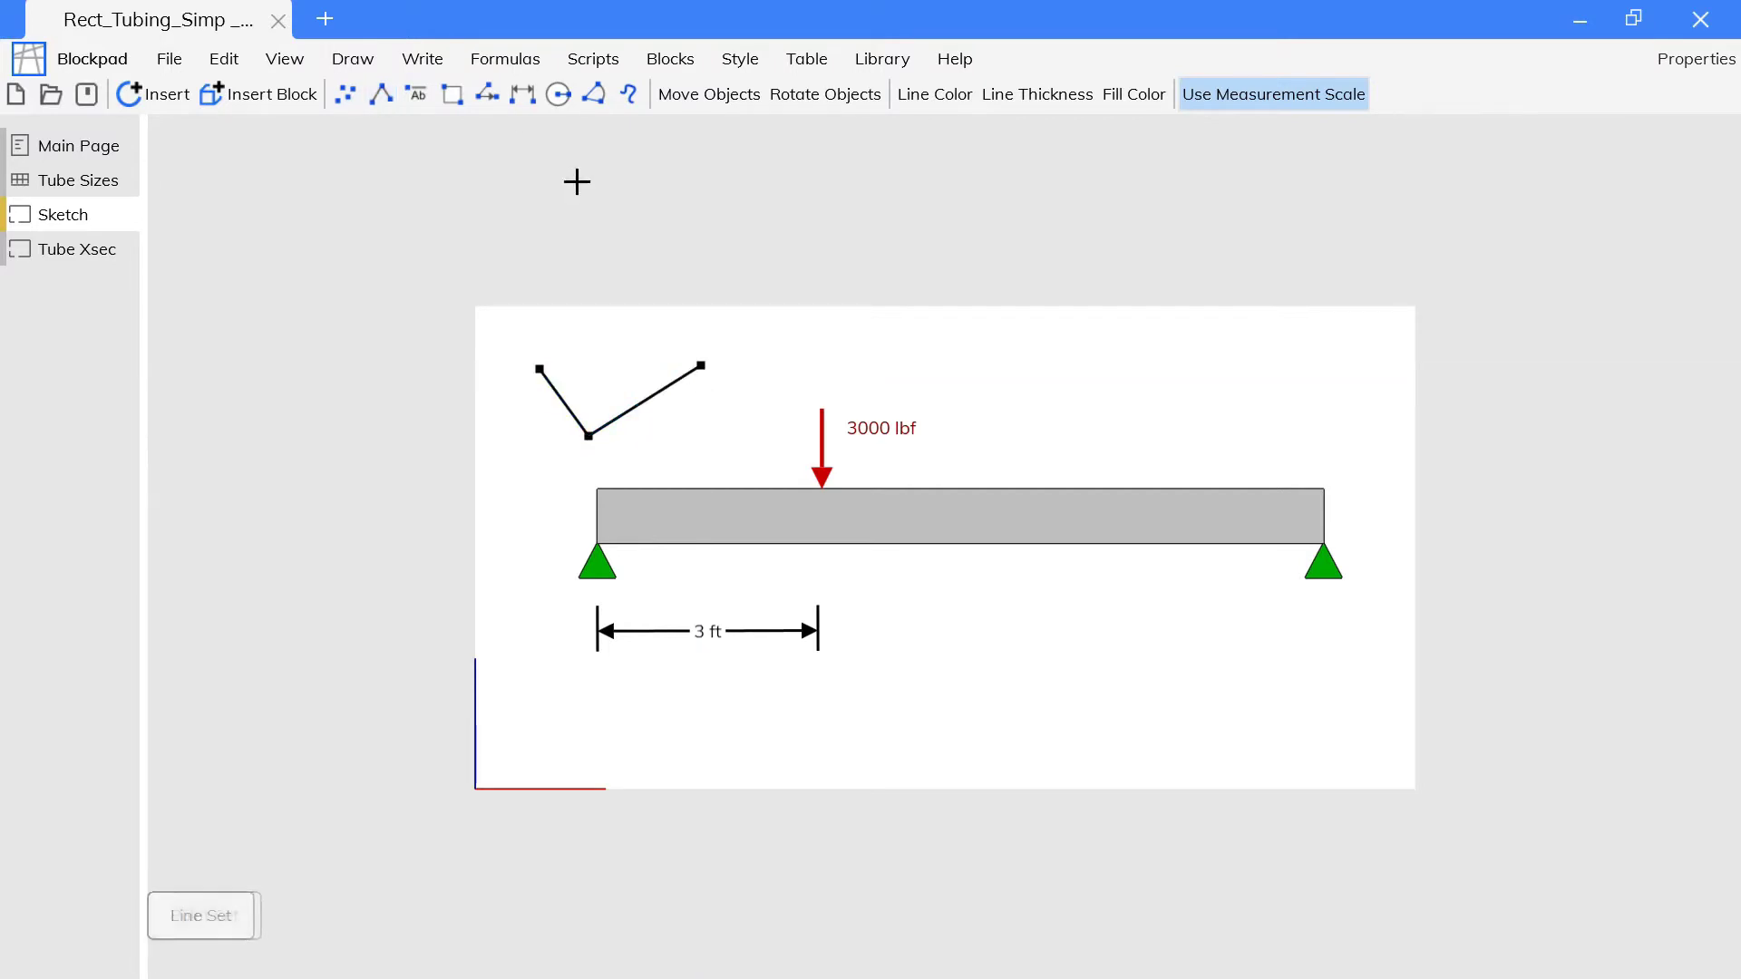
click(523, 93)
Dimension the beam between the supports, linked to MainPage.Length, so it reads 8 ft.
click(598, 602)
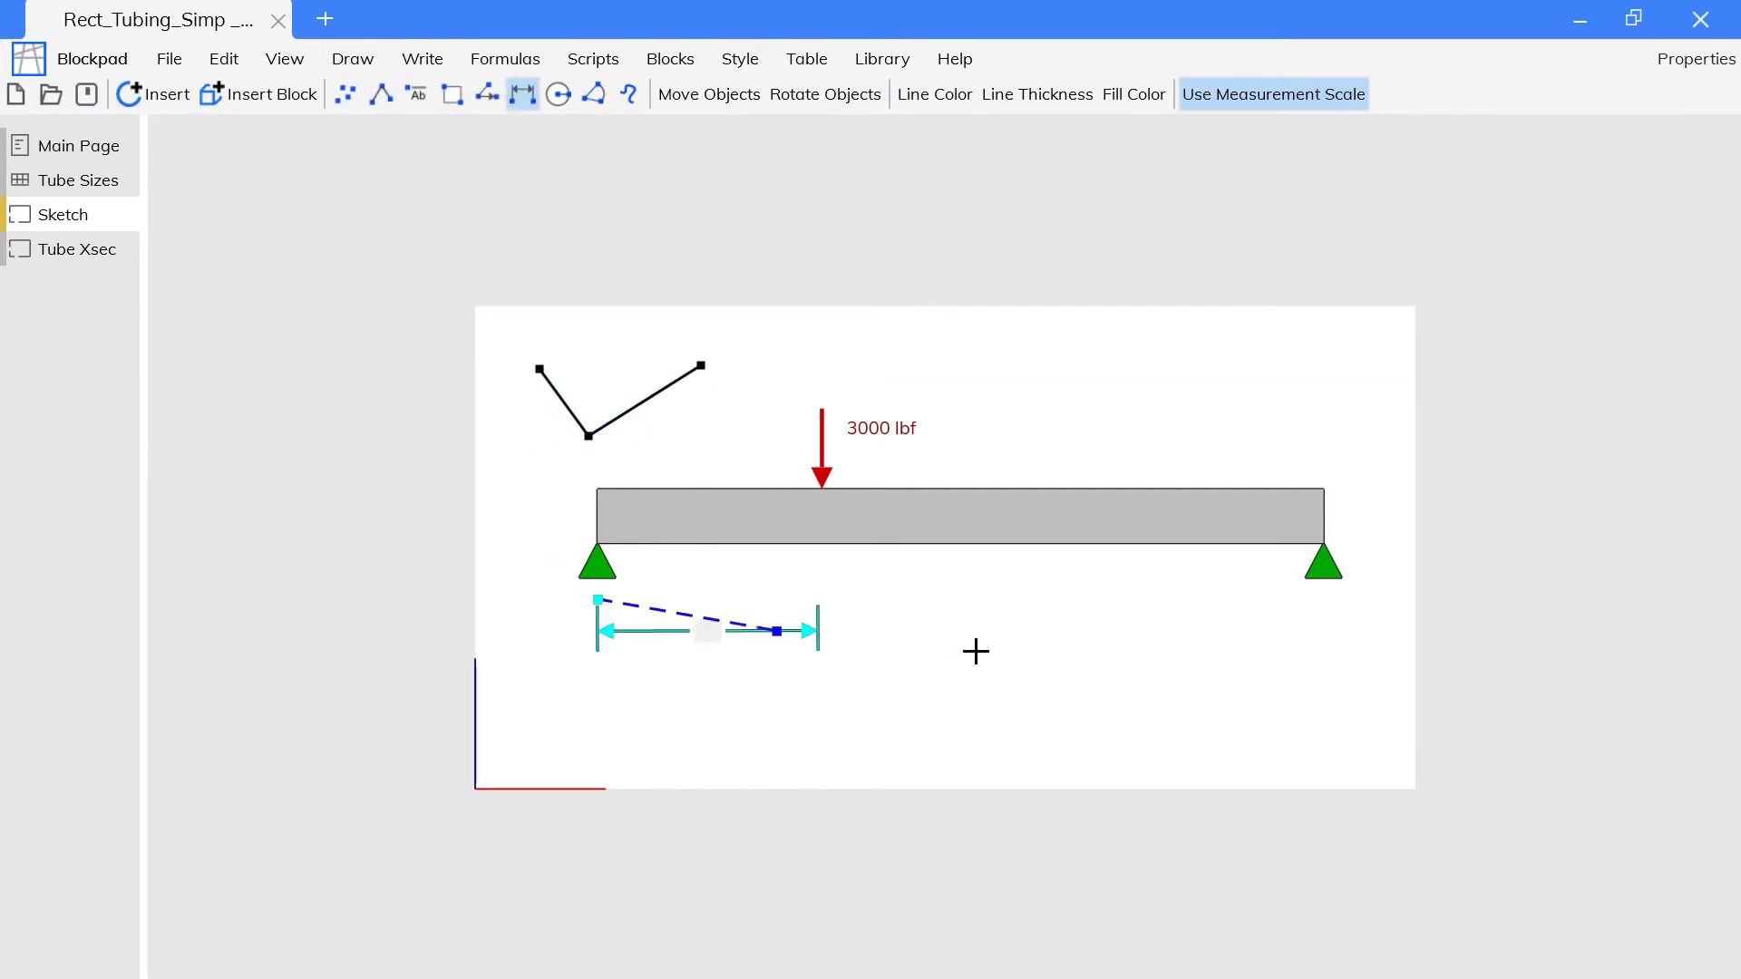
click(1327, 600)
click(1266, 680)
double_click(1257, 696)
text(=)
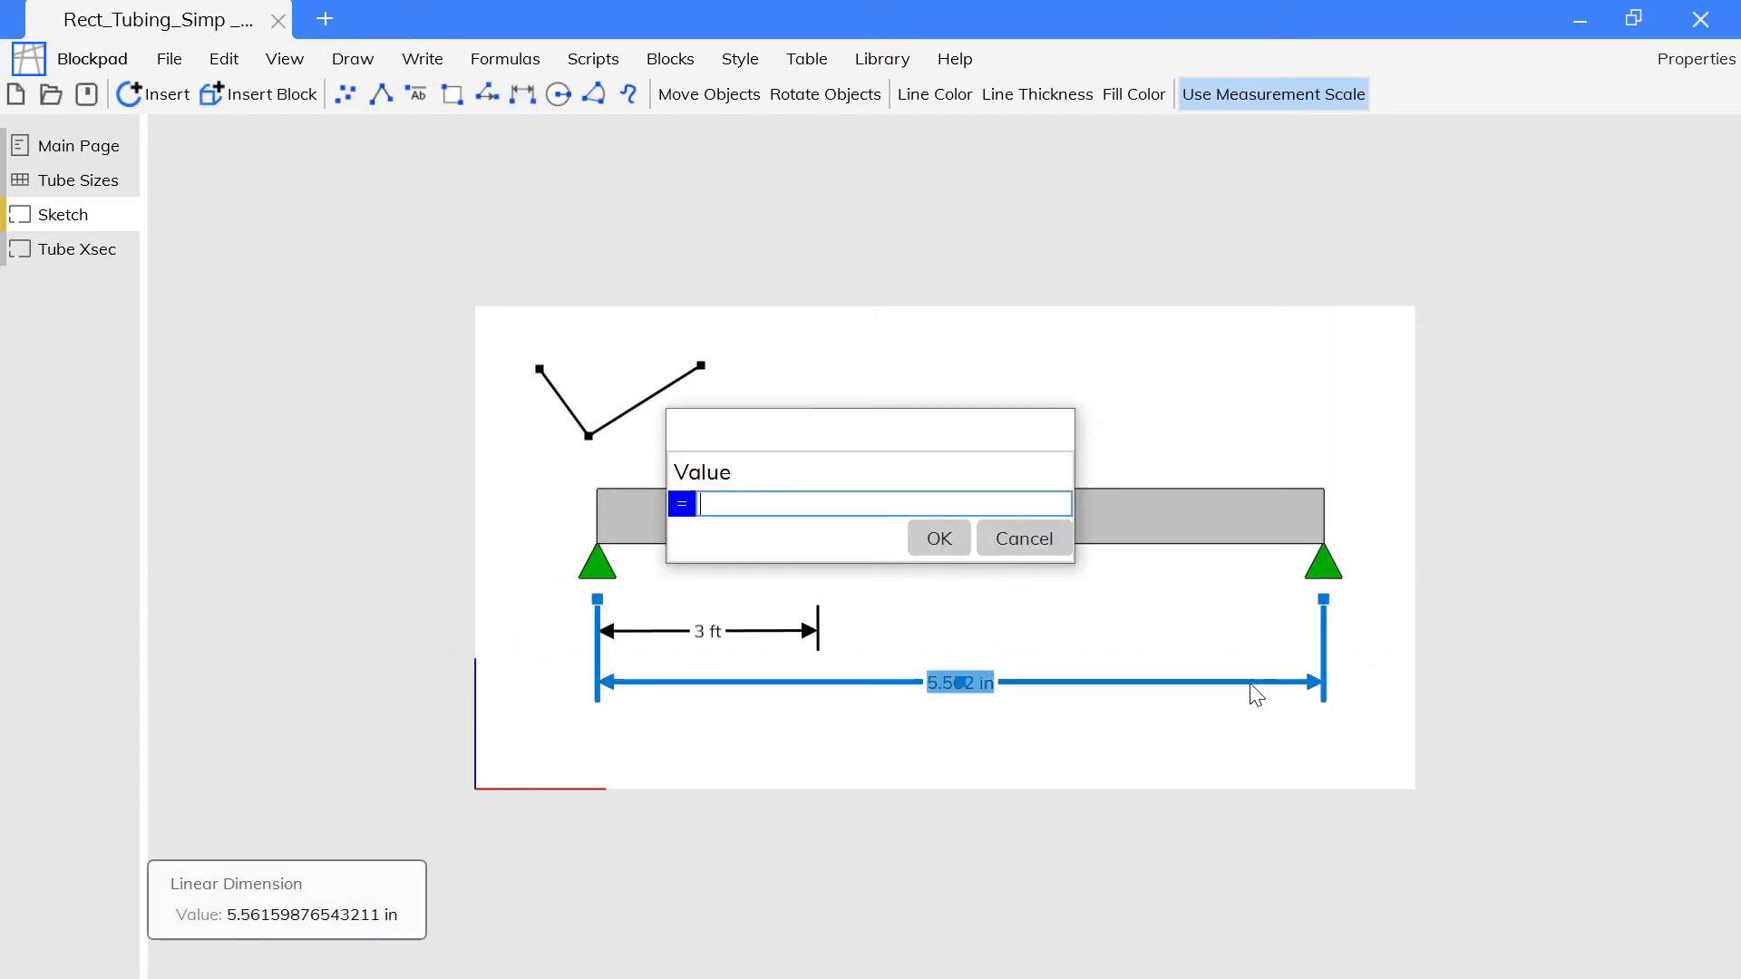
click(78, 146)
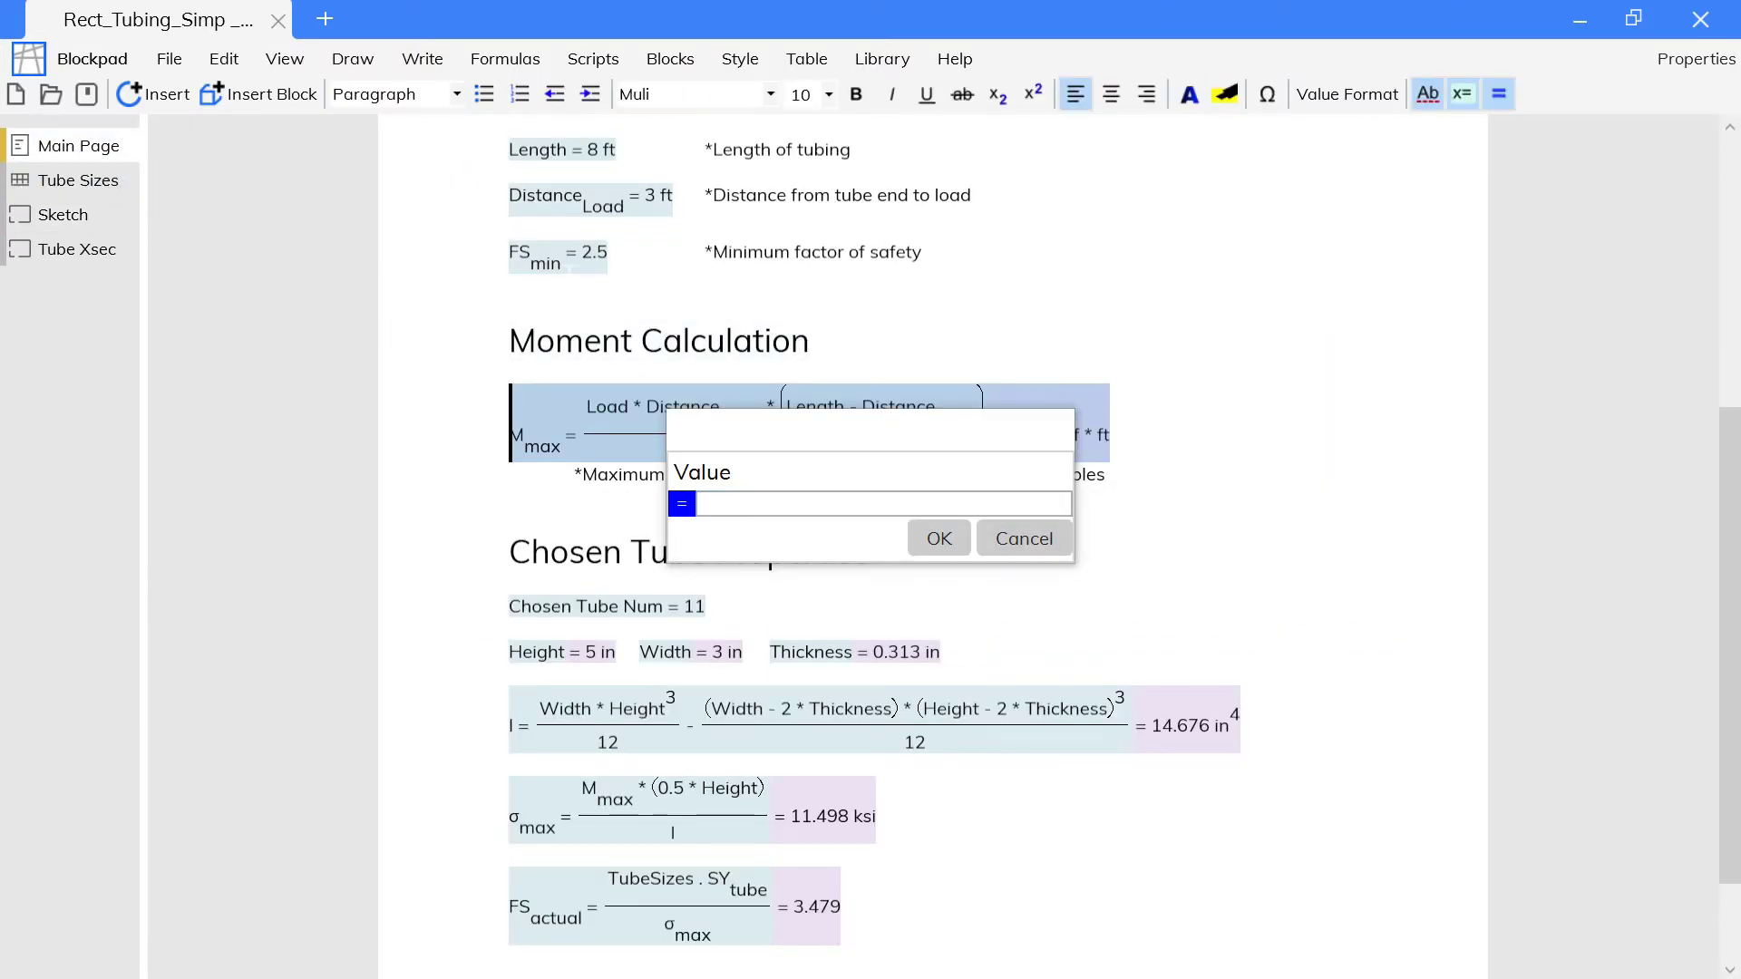
click(538, 151)
key(Return)
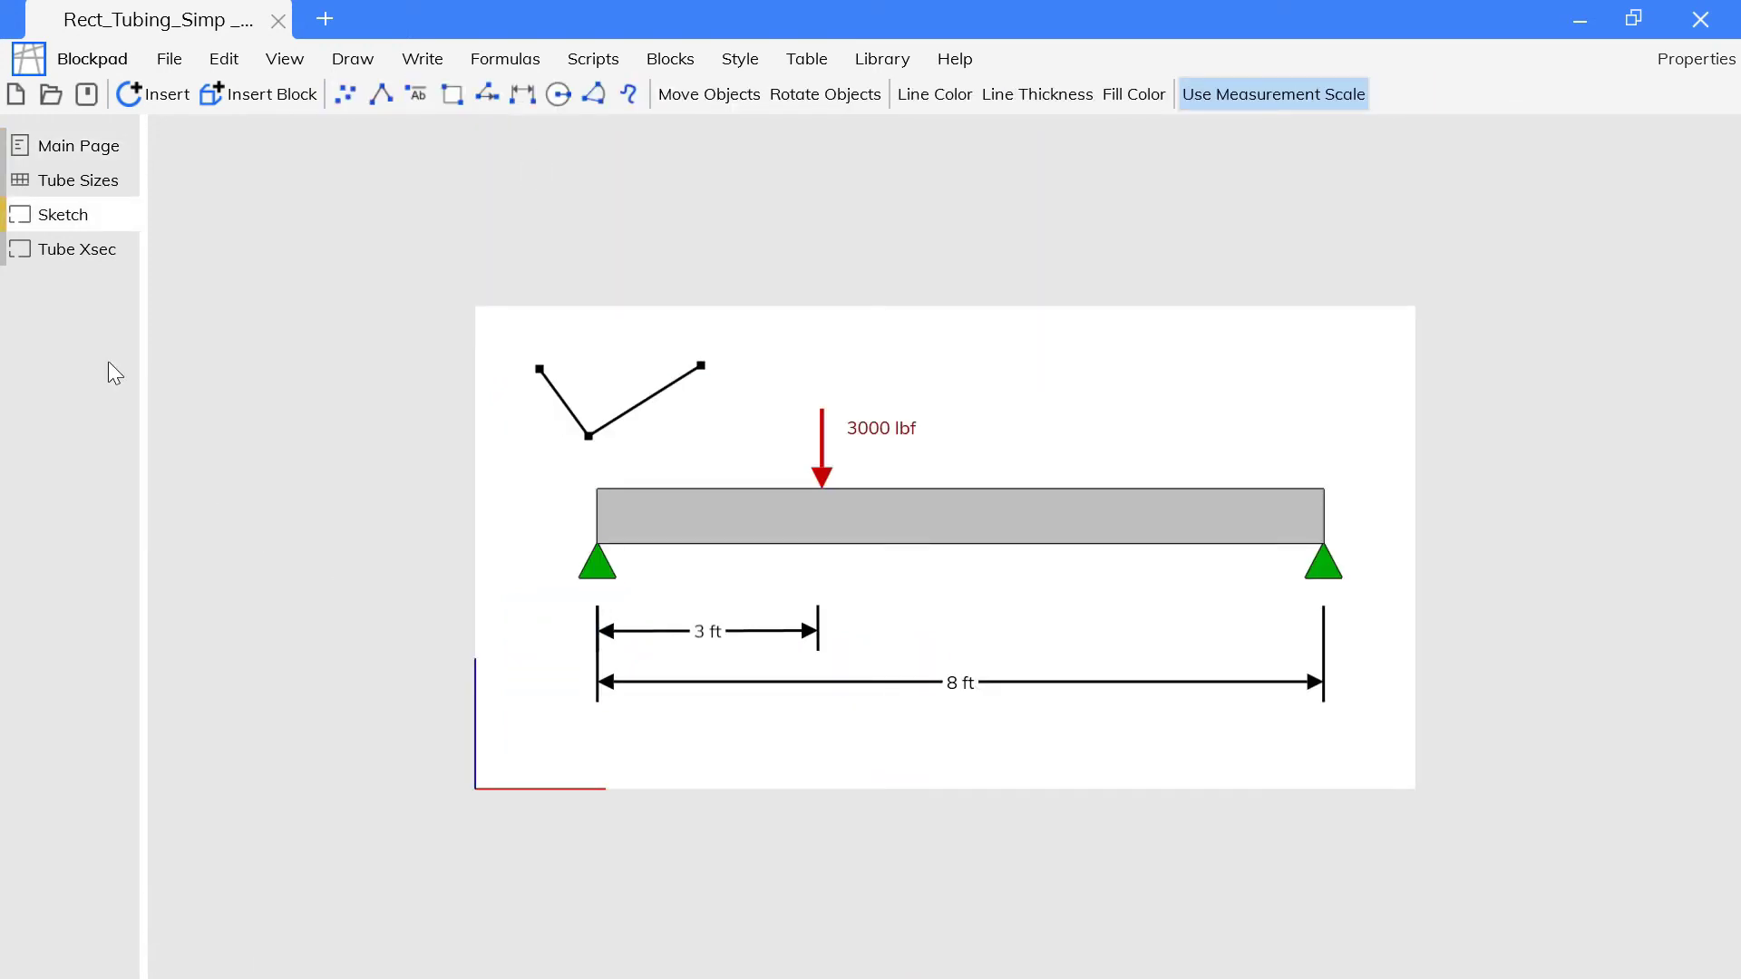
Insert a new blank 2D Canvas named Canvas 1.
click(161, 99)
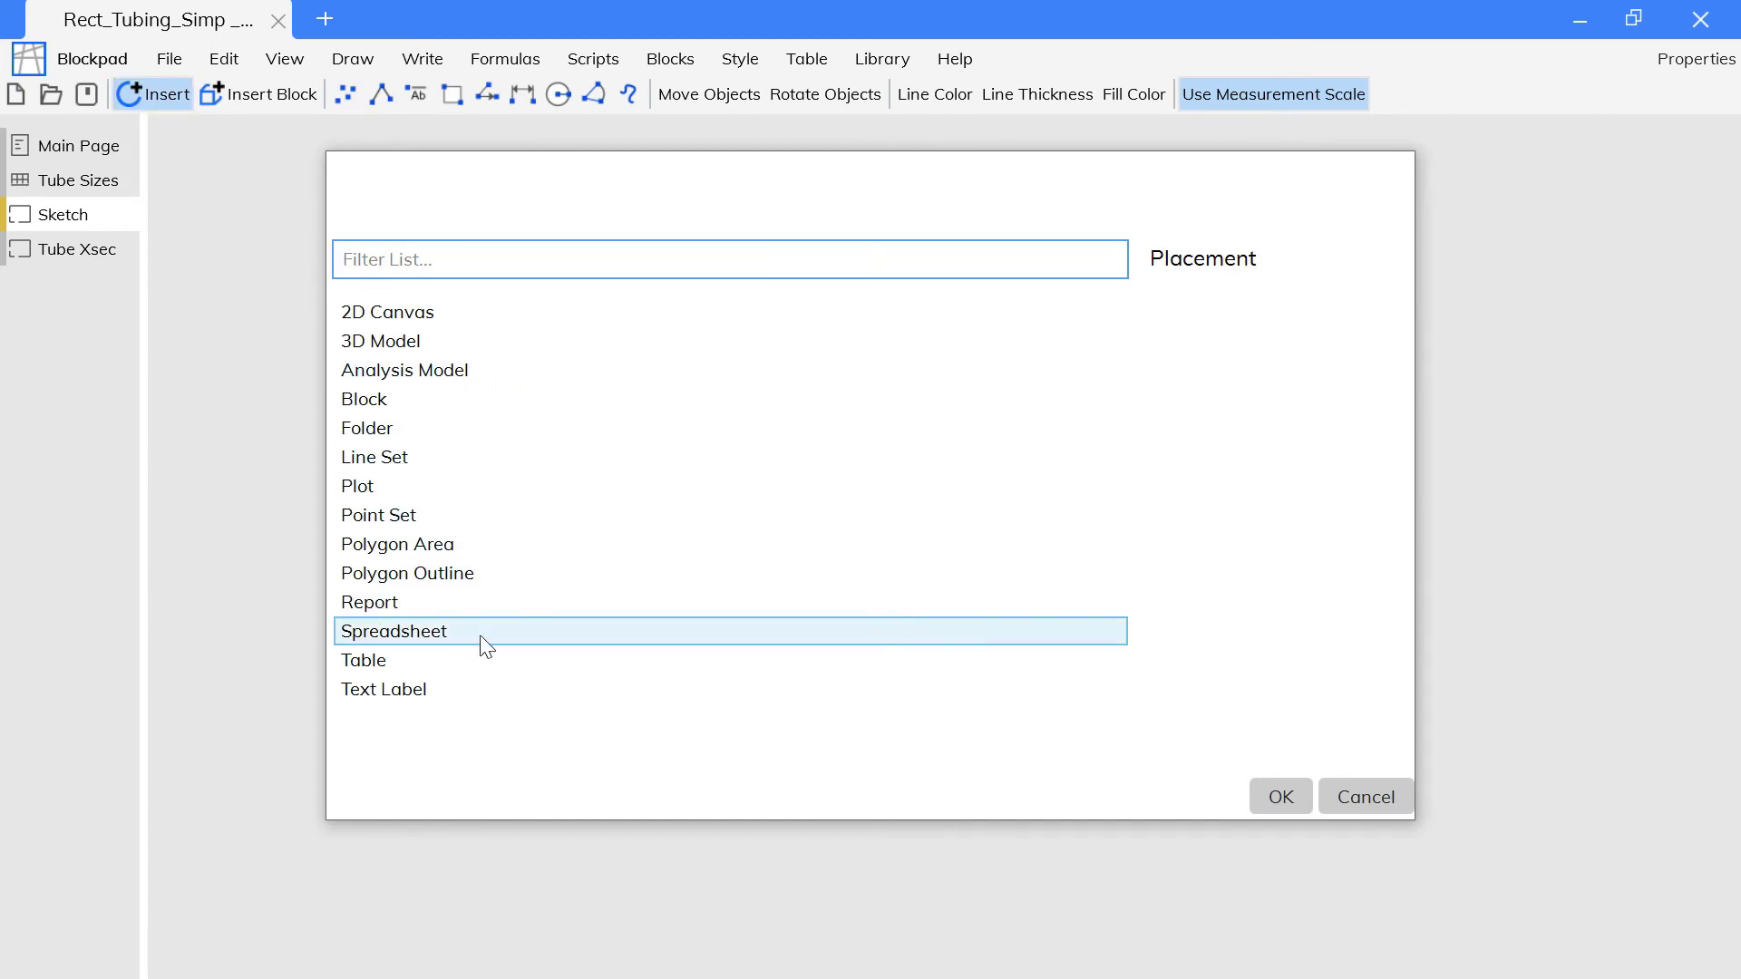
double_click(505, 324)
scroll(504, 318, down, 2)
scroll(503, 317, down, 2)
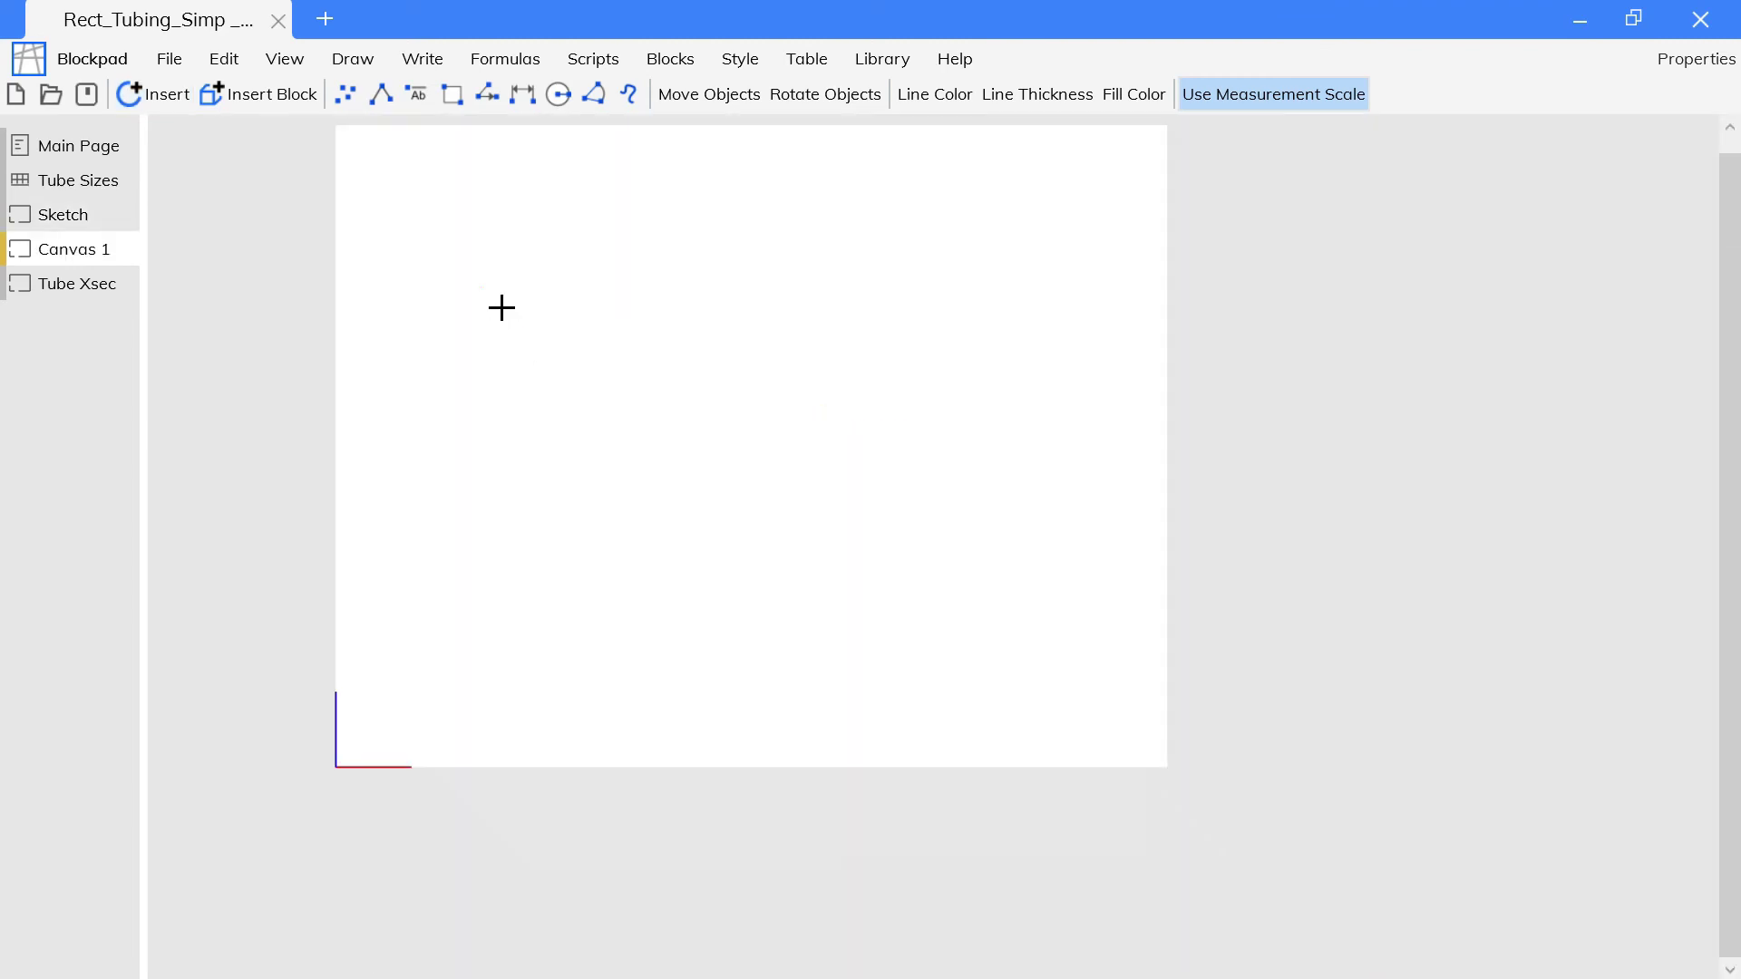